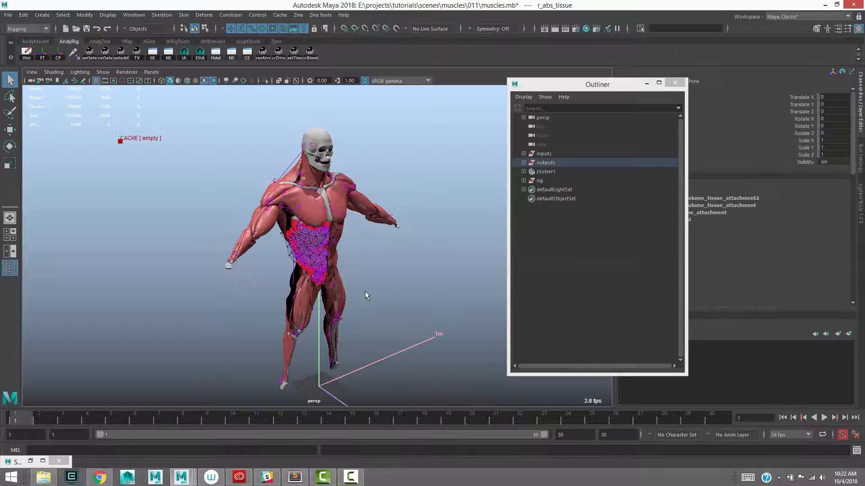
Import the animation file runup_martial_arts.fbx from the project's scenes/examples folder into the muscle scene
left_click_drag(405, 282, 398, 284, "alt")
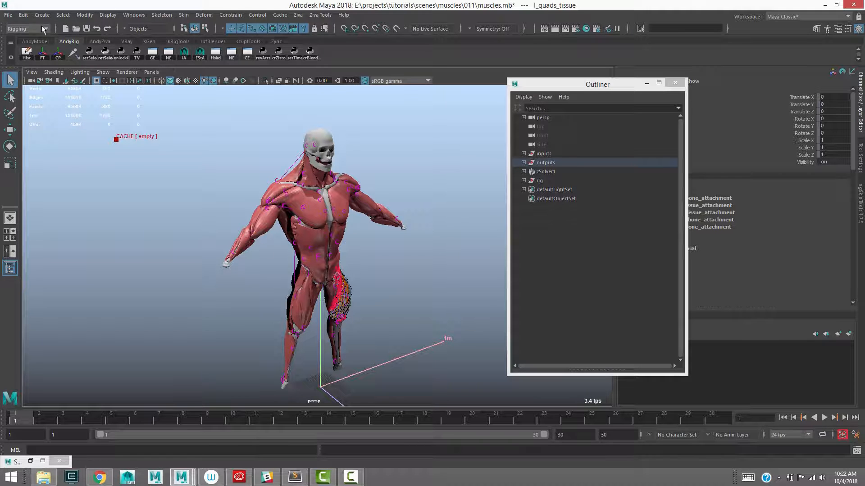
left_click(8, 16)
left_click(46, 115)
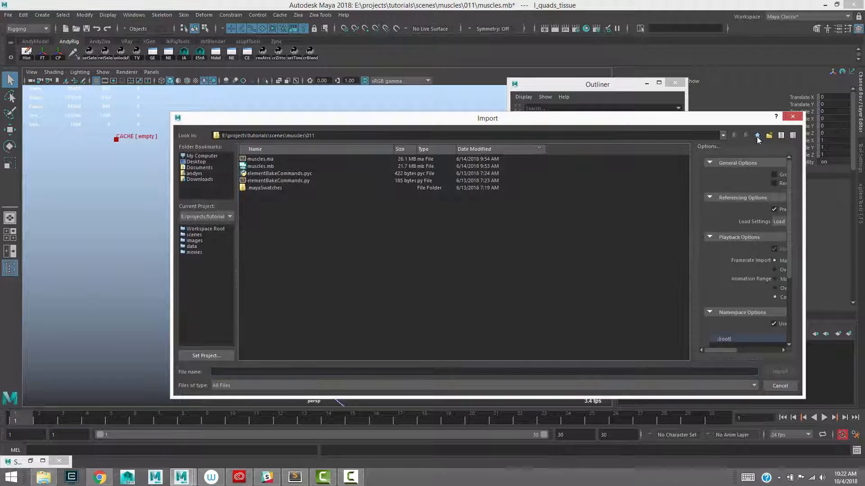
left_click(758, 137)
left_click(758, 137)
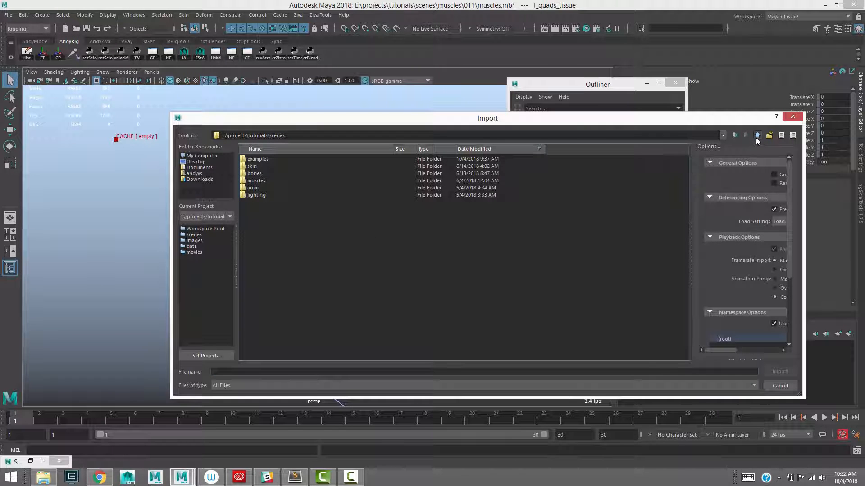
double_click(258, 159)
left_click(258, 159)
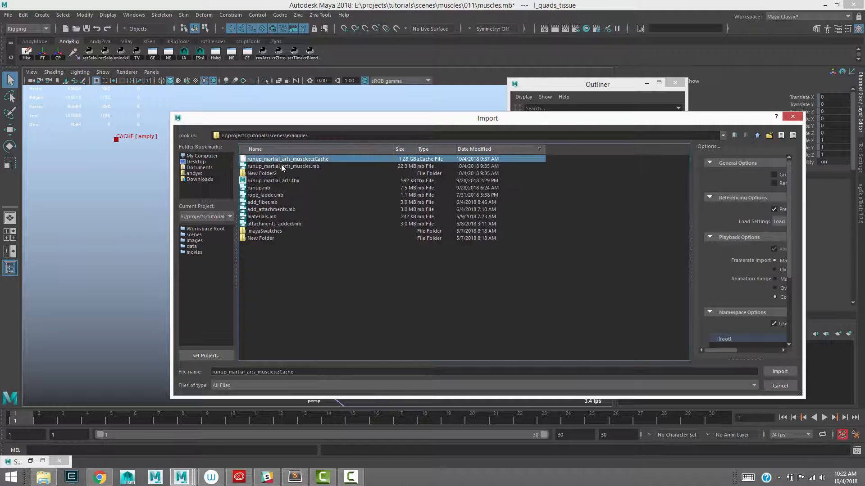
double_click(272, 181)
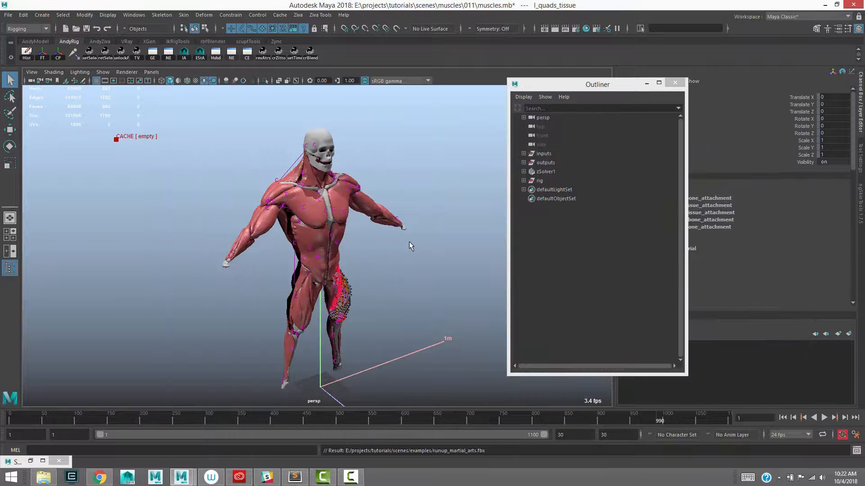
Unparent the root joint from the inputs group so it sits at the top level of the scene
left_click(524, 153)
left_click(541, 171)
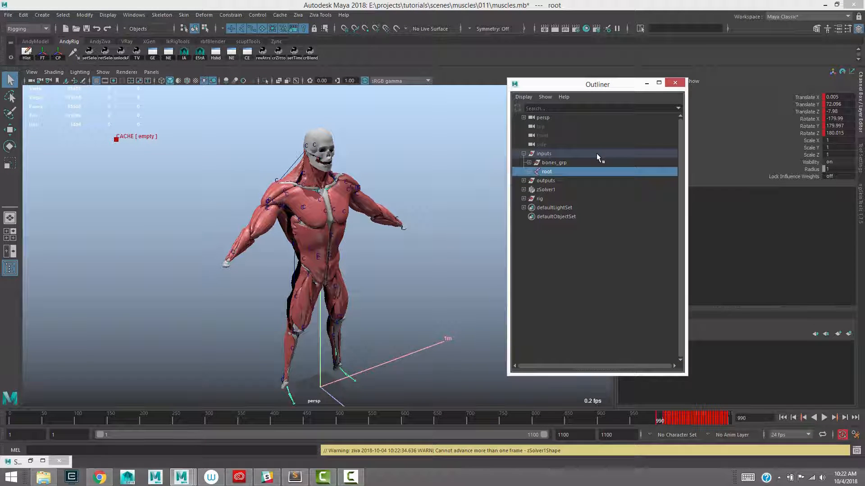
key("shift+p")
left_click(523, 154)
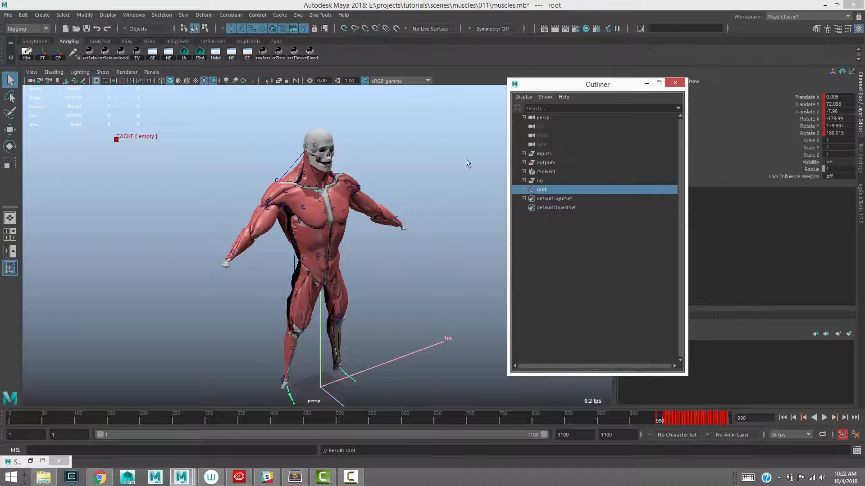
left_click_drag(540, 181, 541, 191)
left_click(541, 190)
Import the bones' Alembic cache bake.abc from the martial_arts_runup bake folder
left_click(187, 58)
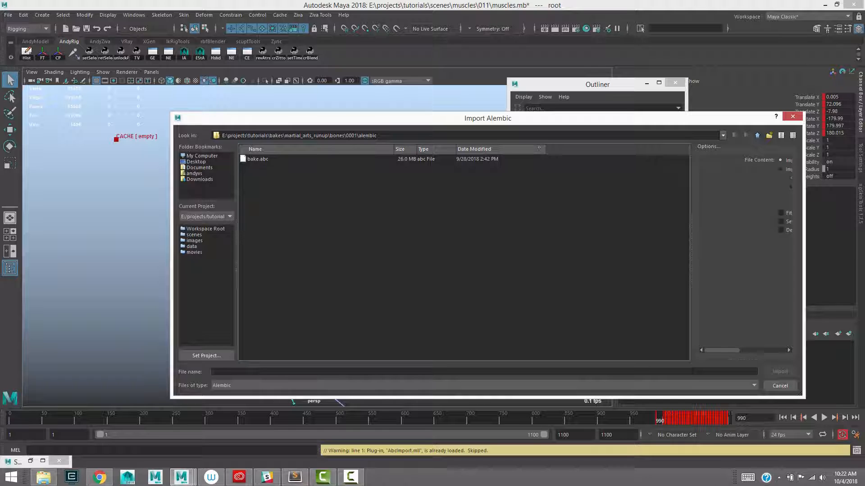
left_click(255, 159)
left_click(779, 372)
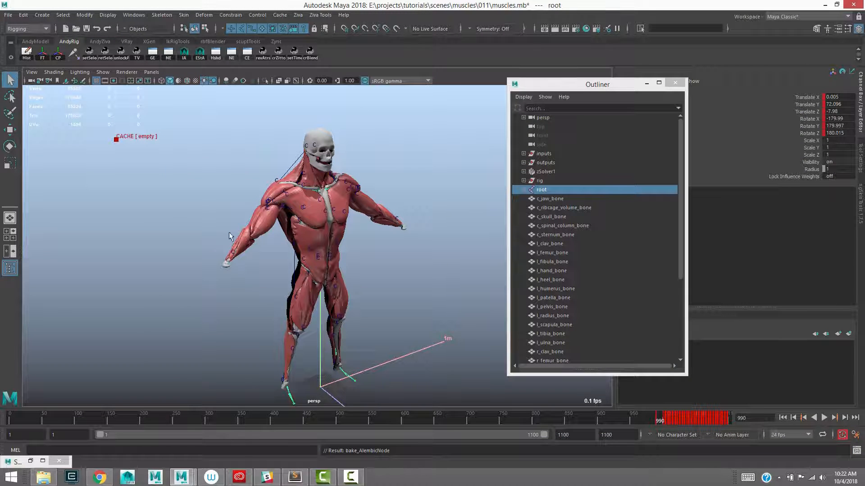
Set the animation start frame of the timeline to 990
left_click(9, 435)
type("990")
key("Return")
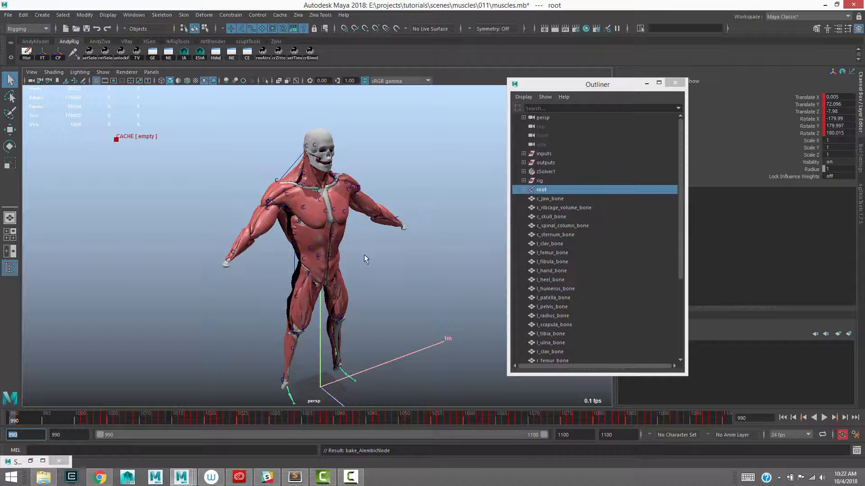
Turn off Enable on zSolver1 and set its Start Frame to 990
left_click(544, 173)
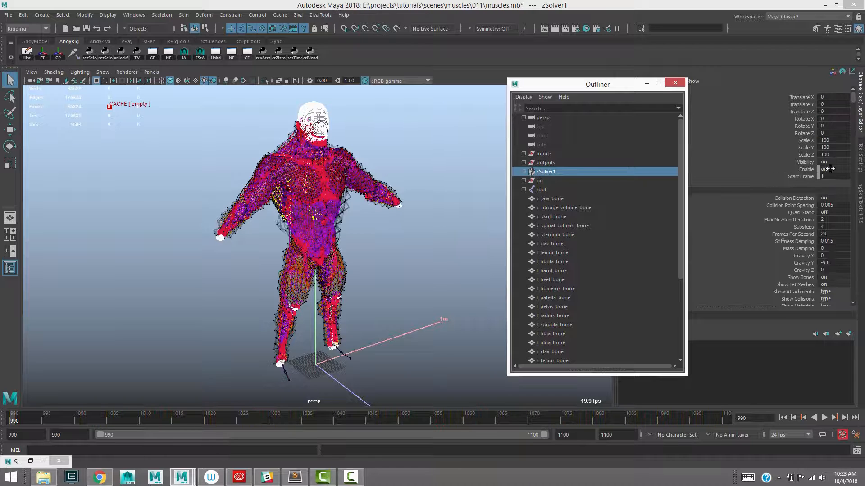
left_click_drag(830, 169, 857, 169)
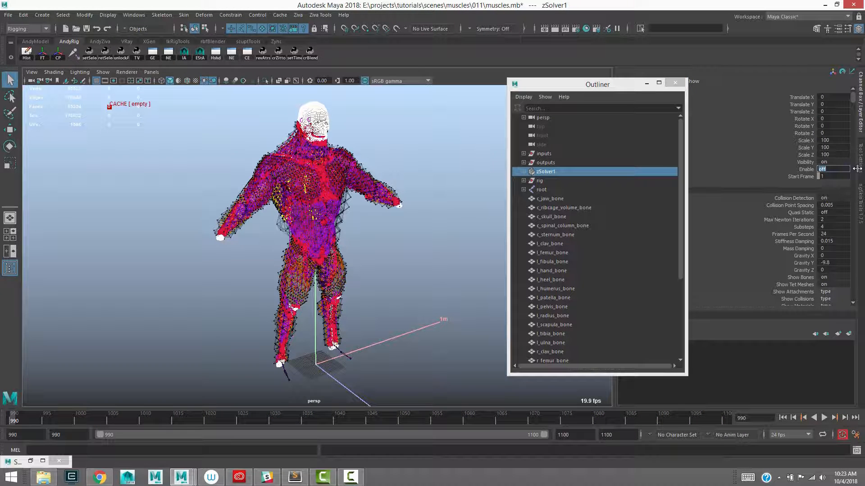
left_click(805, 178)
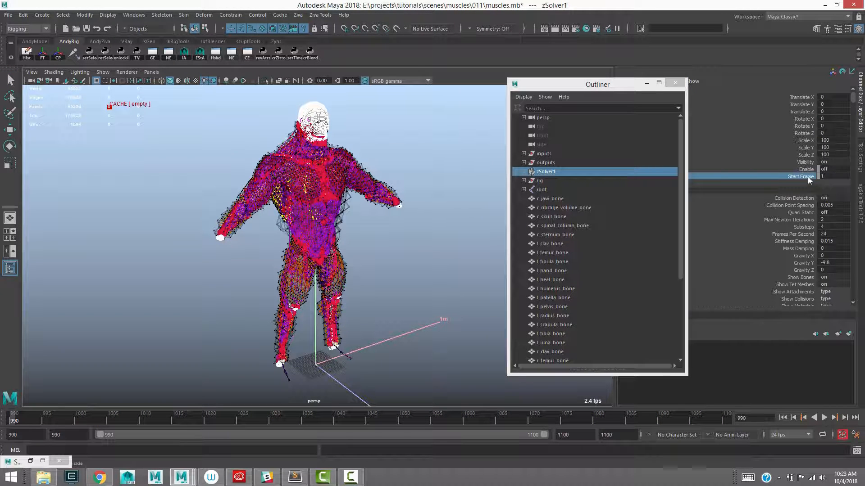
double_click(820, 177)
type("990")
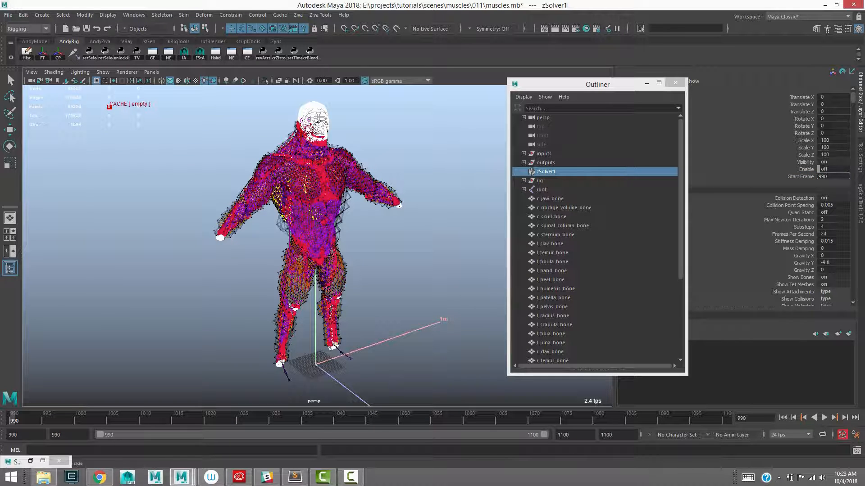
key("Return")
left_click(800, 177)
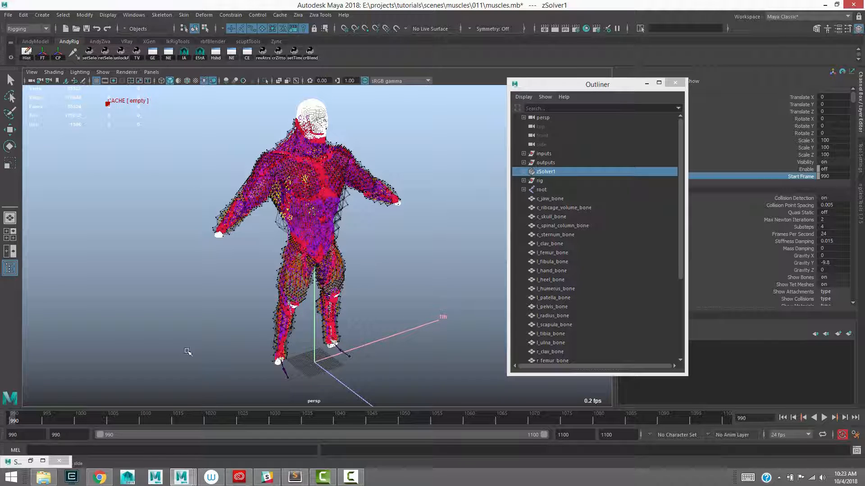
Parent-constrain zSolver1 to the root joint with Maintain Offset on and all translate and rotate axes constrained
key("w")
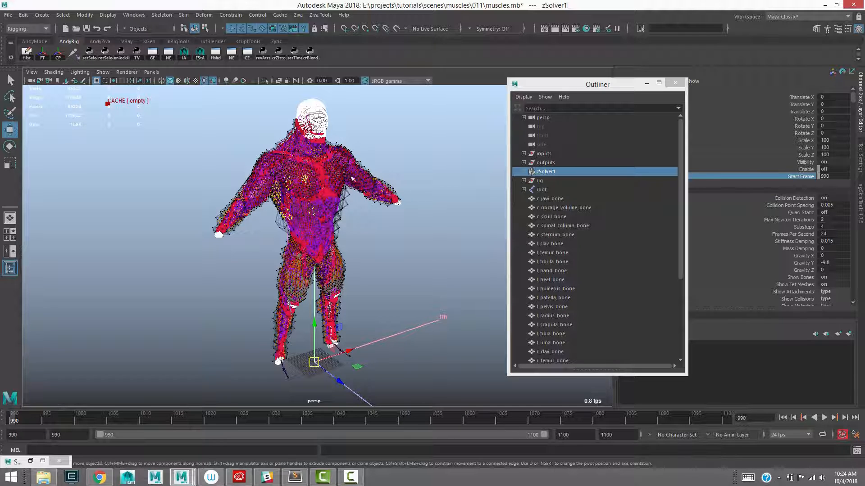
middle_click_drag(408, 270, 400, 268, "alt")
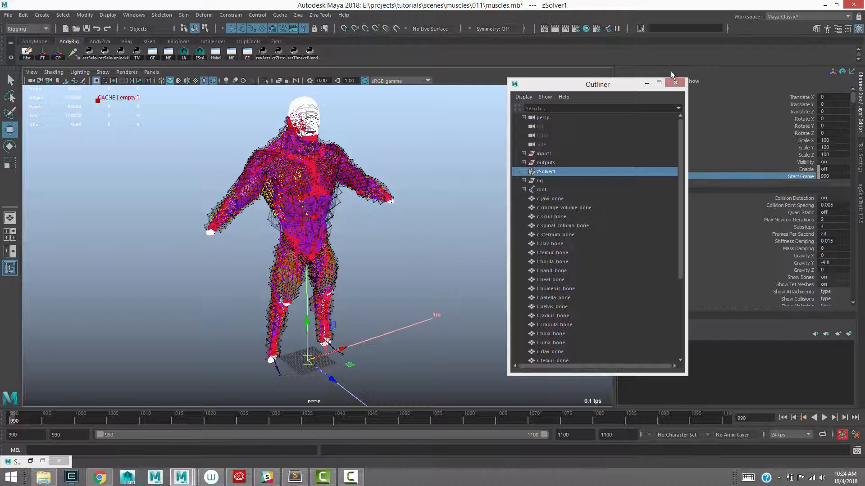
left_click(543, 190)
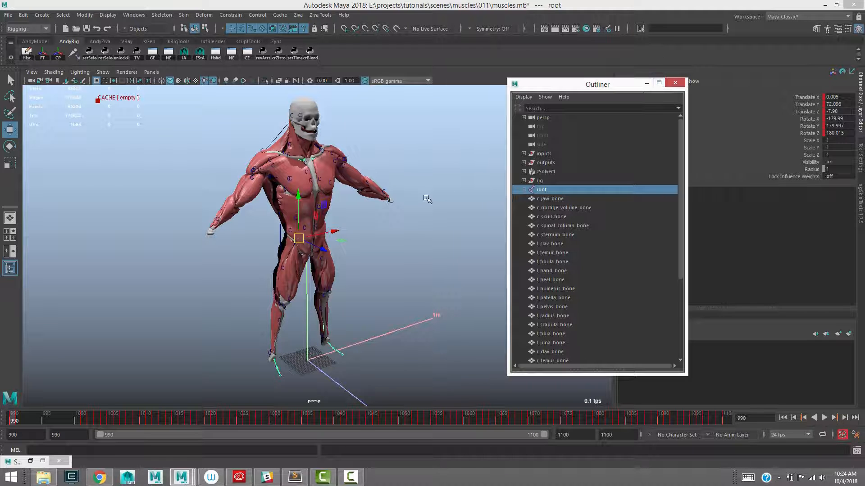
mouse_move(392, 206)
middle_mouse_down("alt")
mouse_move(401, 203)
mouse_move(399, 185)
mouse_move(390, 203)
middle_mouse_up("alt")
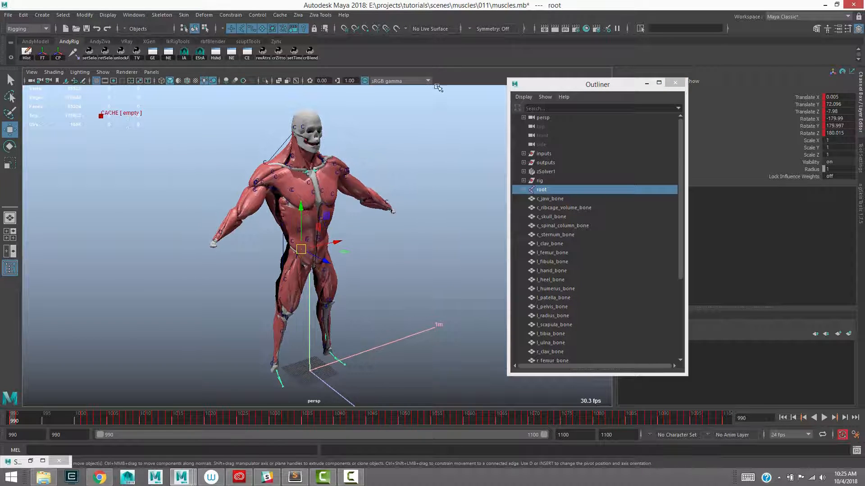
left_click(546, 174, "ctrl")
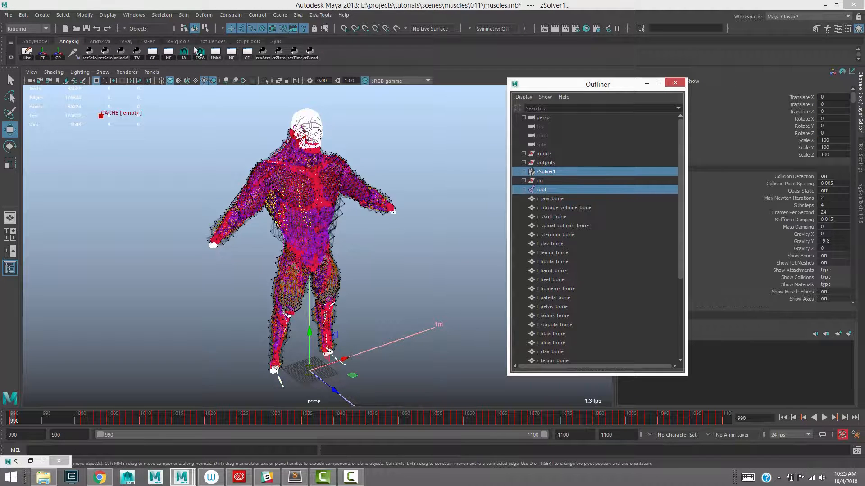
left_click(239, 15)
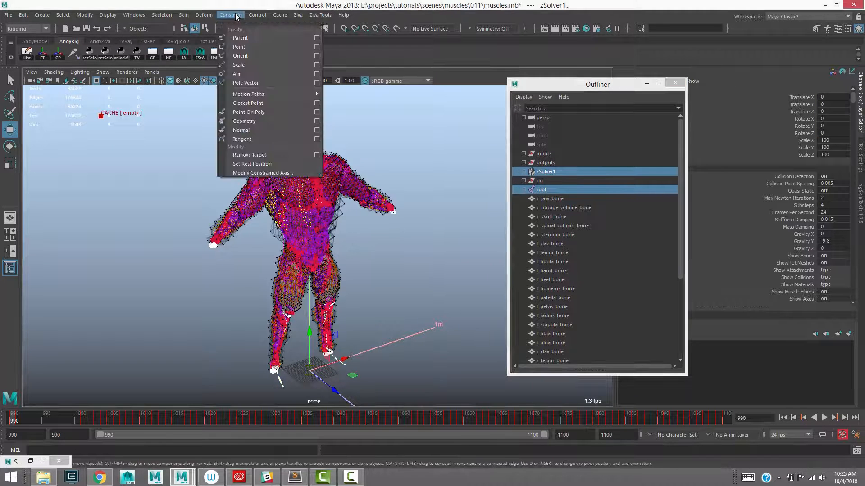
left_click(314, 36)
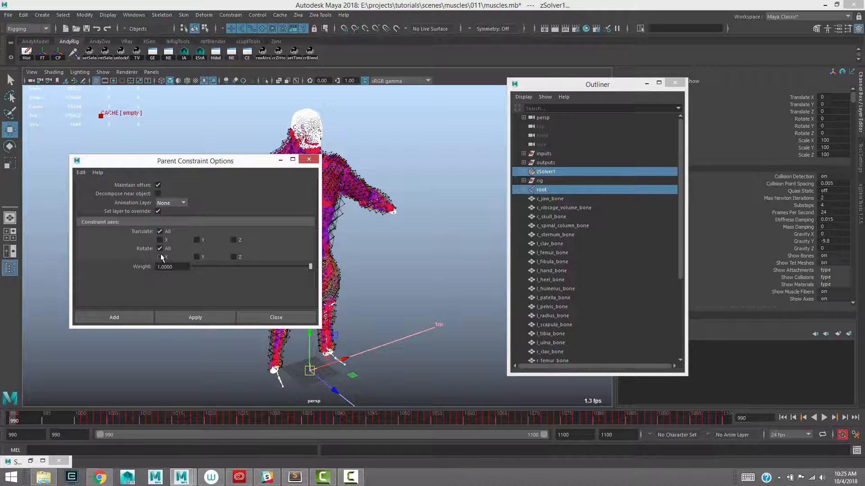
left_click_drag(188, 161, 179, 156)
left_click(197, 313)
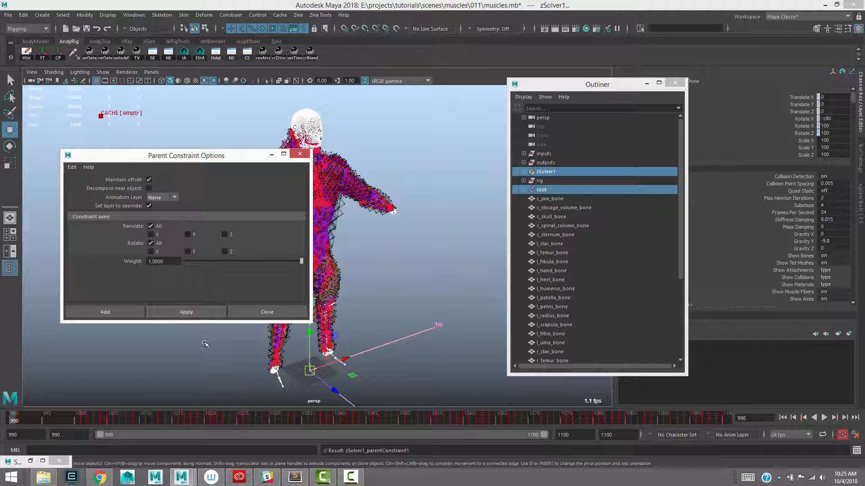
left_click(299, 153)
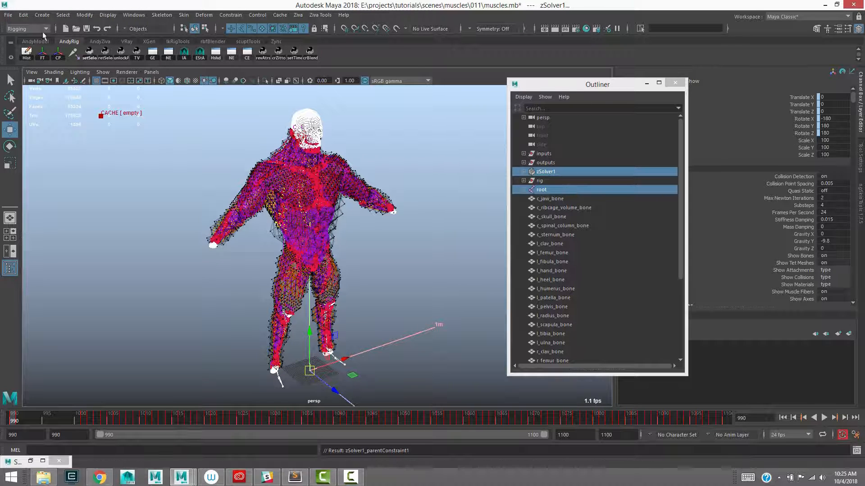
Bake the translate and rotate channels of the selected root and zSolver1 over frames 990 to 991
left_click(22, 15)
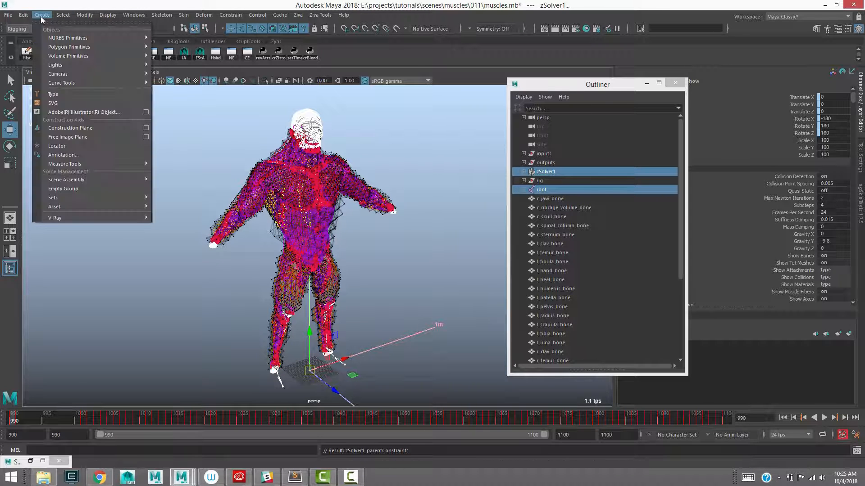
mouse_move(61, 97)
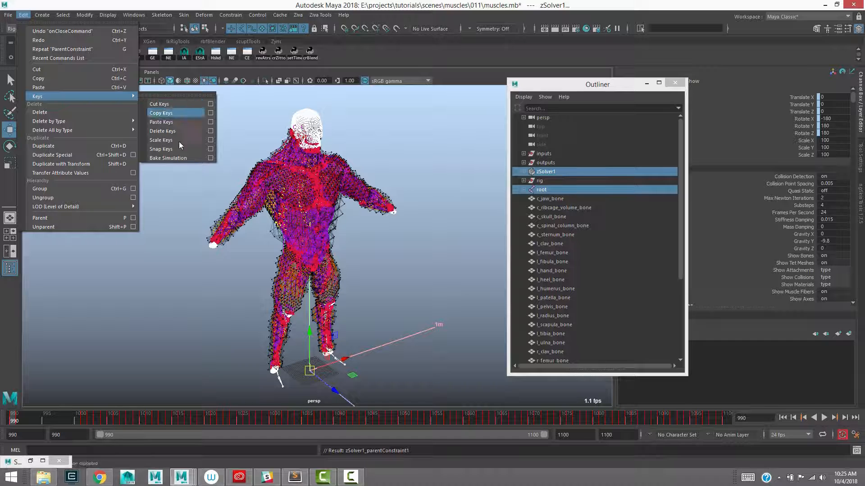
left_click(210, 157)
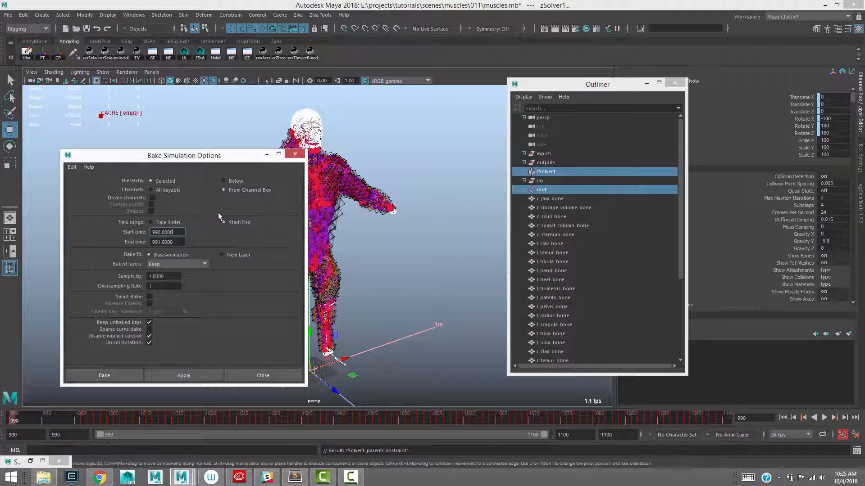
left_click_drag(803, 97, 800, 135)
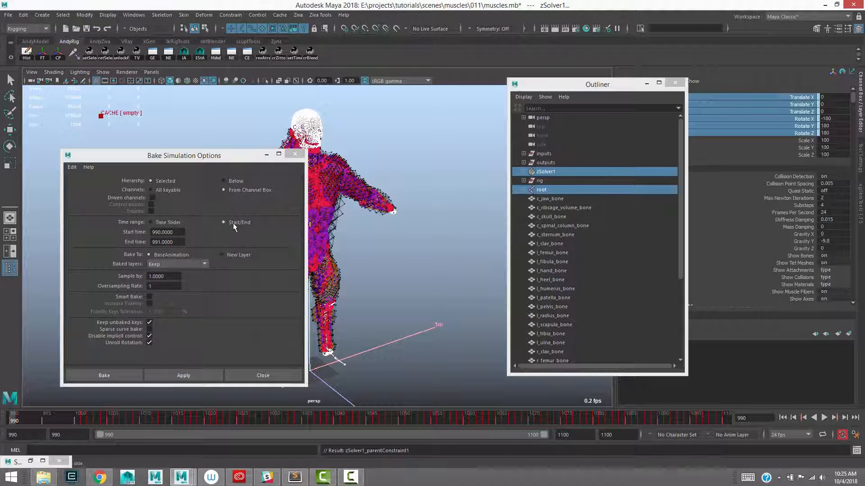
double_click(163, 232)
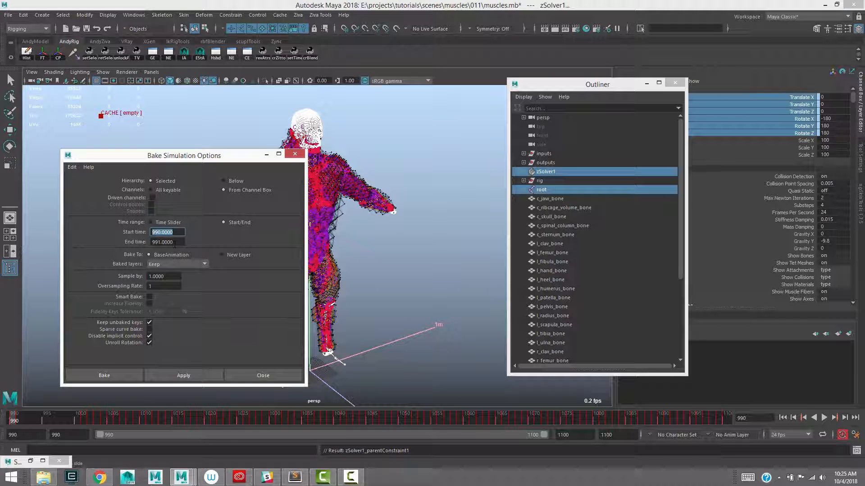
double_click(163, 242)
left_click_drag(197, 159, 180, 127)
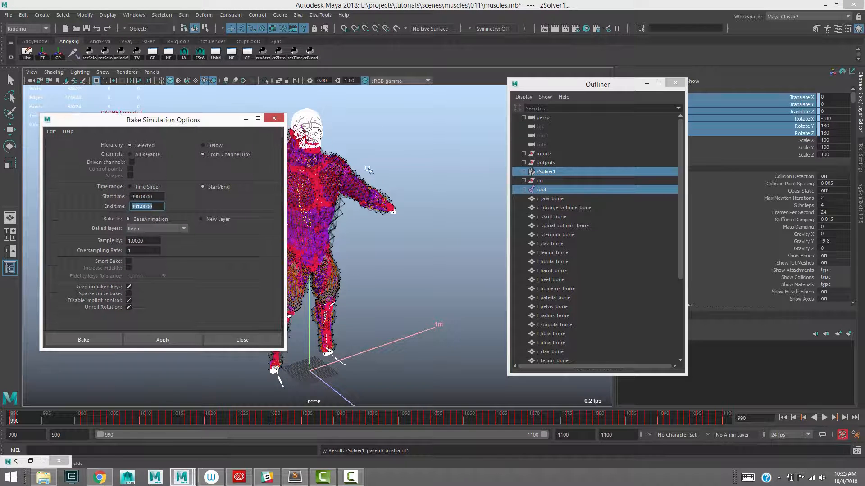
left_click(162, 340)
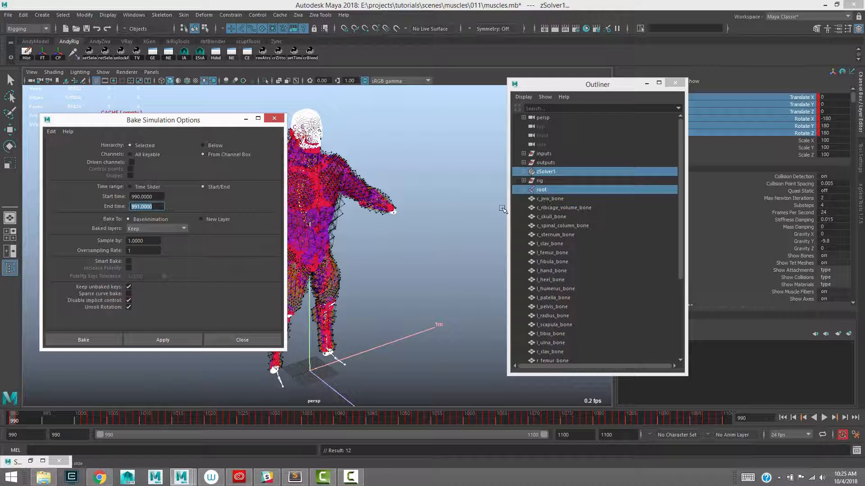
Delete the parent constraint under zSolver1 and select the solver itself
left_click(524, 172)
left_click(561, 189)
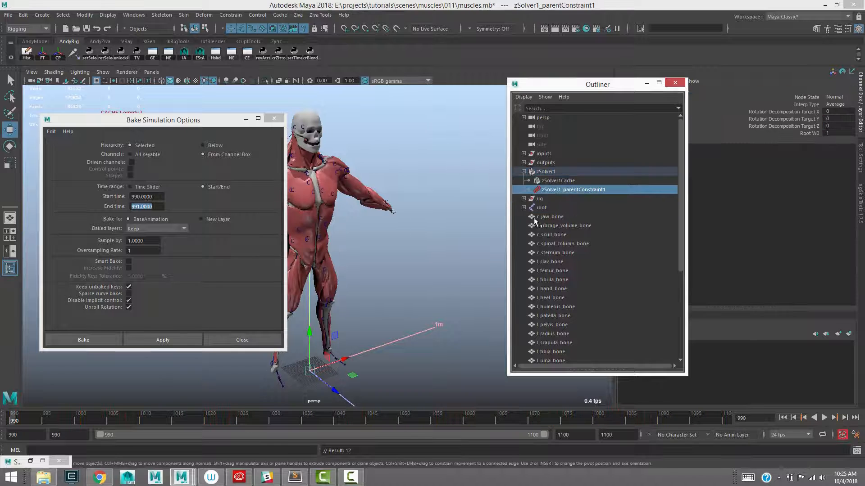
key("Delete")
left_click_drag(210, 123, 191, 72)
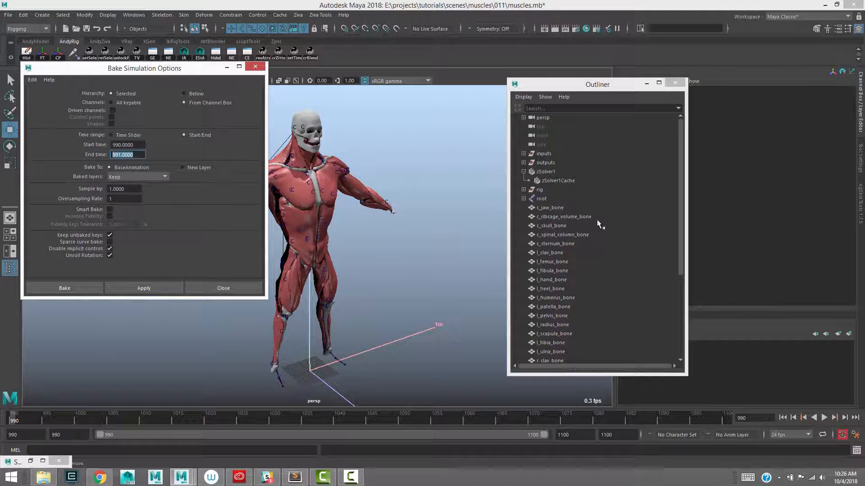
left_click(255, 68)
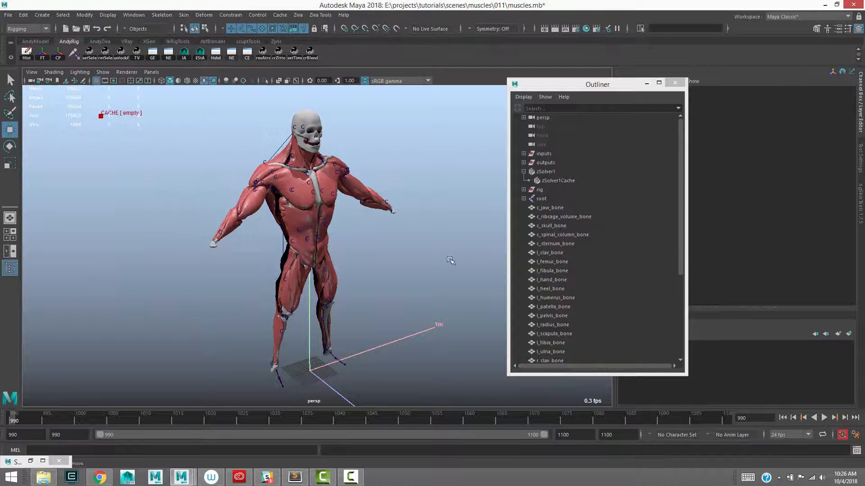
left_click(554, 173)
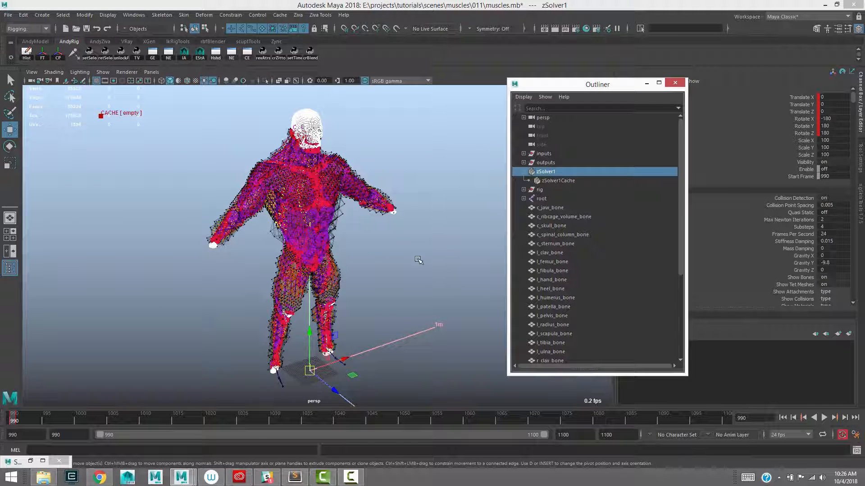
Step to frame 991 and scrub to frame 1031 to compare the animated skeleton with the stationary muscles, then return to frame 990
left_click(415, 275)
right_click_drag(420, 272, 397, 249, "alt")
middle_click_drag(397, 249, 333, 237, "alt")
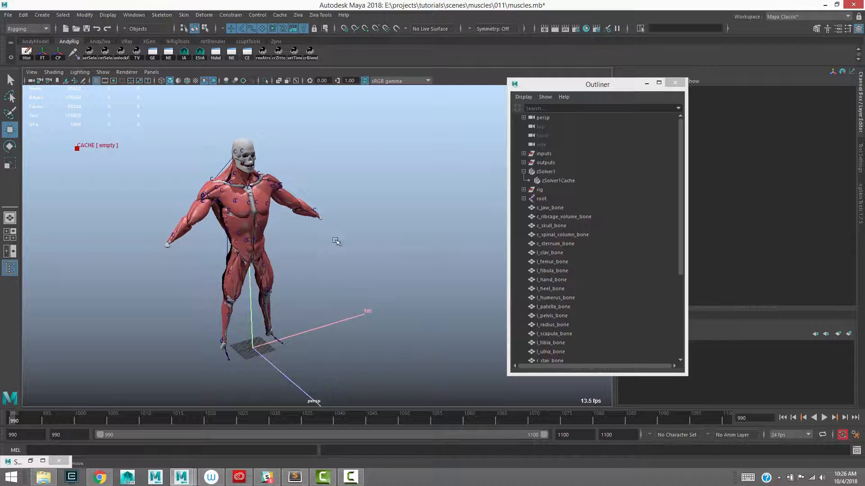
key("alt+period")
middle_click_drag(293, 135, 311, 169, "alt")
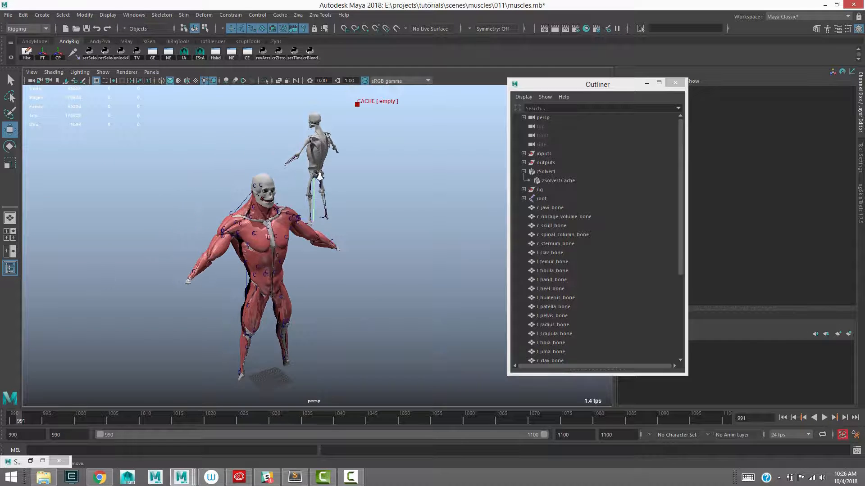
right_click_drag(310, 169, 330, 155, "alt")
left_click_drag(391, 186, 375, 193, "alt")
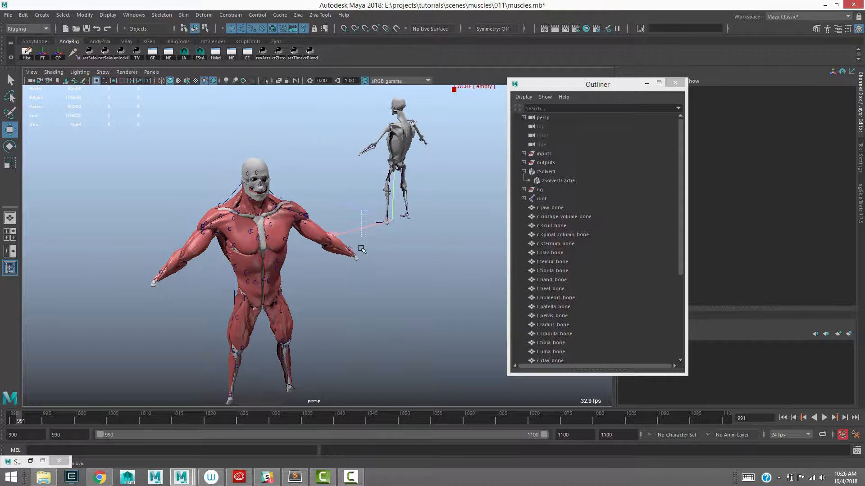
left_click(364, 230)
left_click(459, 179)
left_click_drag(26, 422, 276, 423)
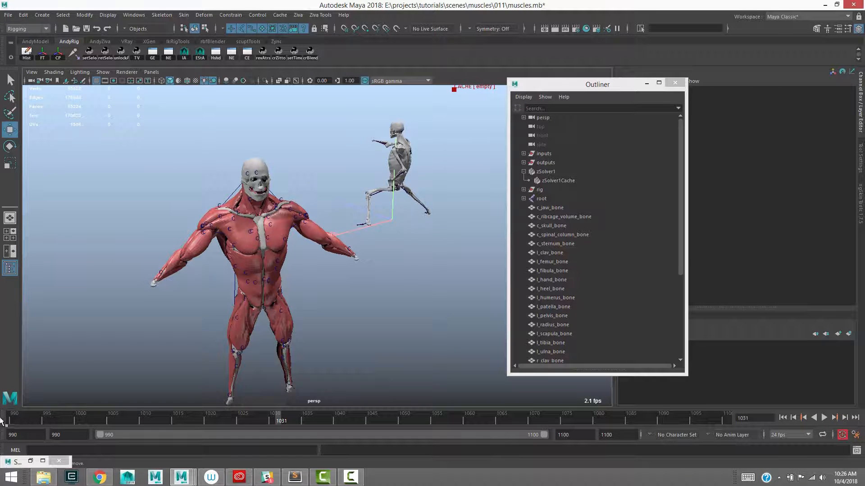
left_click(3, 422)
Select zSolver1 and set its Substeps to 1 at frame 990
middle_click_drag(360, 227, 384, 156, "alt")
middle_click_drag(389, 267, 386, 314, "alt")
left_click_drag(399, 318, 412, 355)
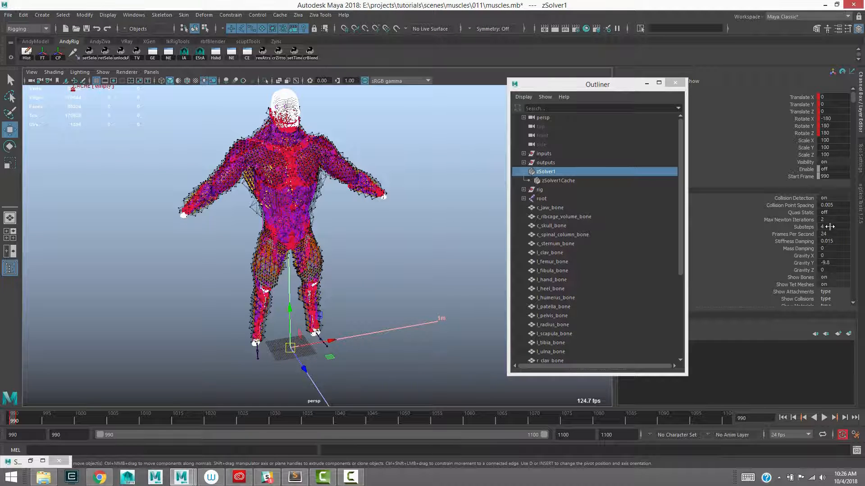
left_click(810, 227)
double_click(826, 228)
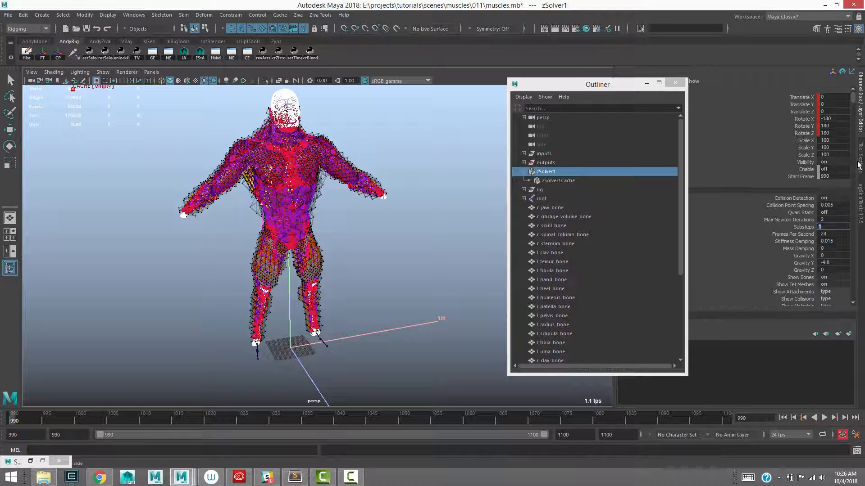
key("Return")
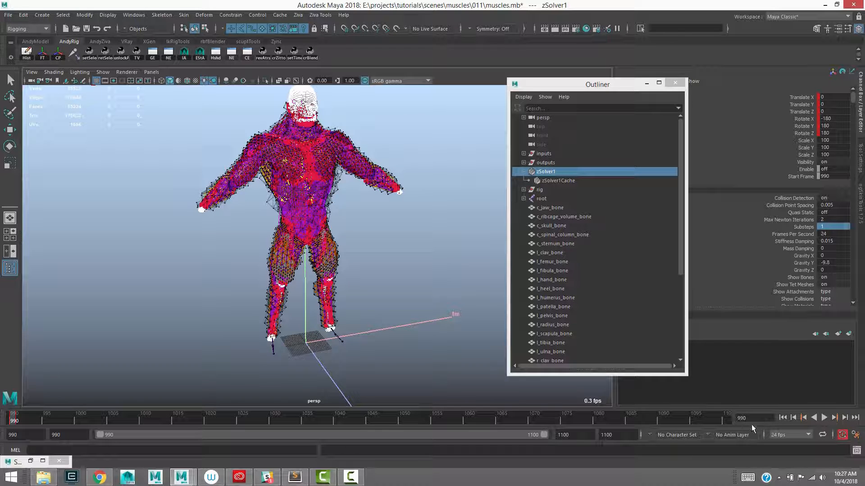
Move to frame 990.5 and inspect the solver's position and orientation relative to the skeleton between the two keyed frames
type(".5")
key("Return")
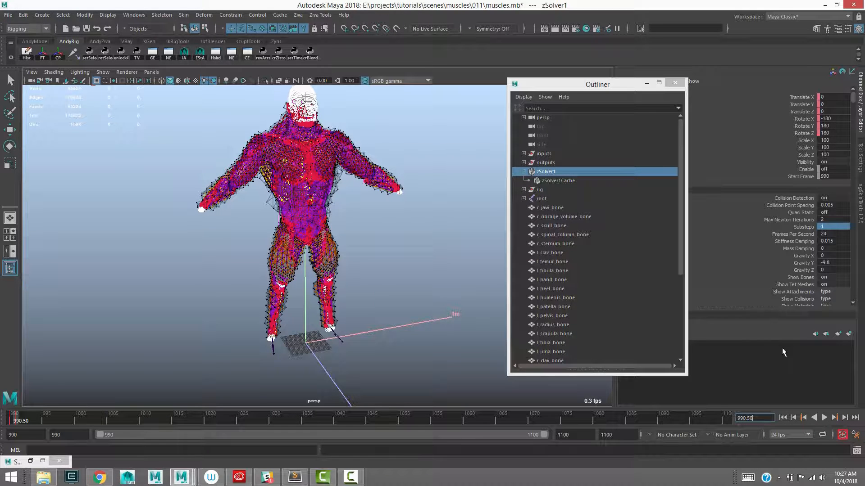
middle_click_drag(340, 238, 300, 242, "alt")
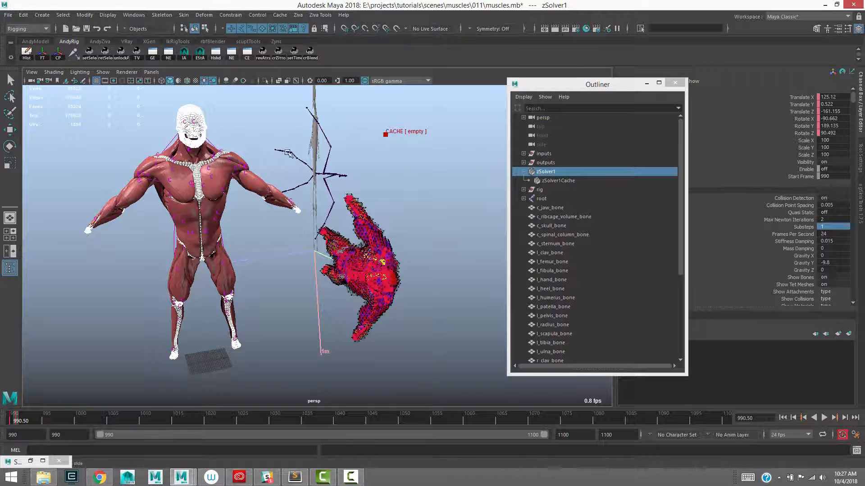
left_click_drag(372, 223, 405, 129, "alt")
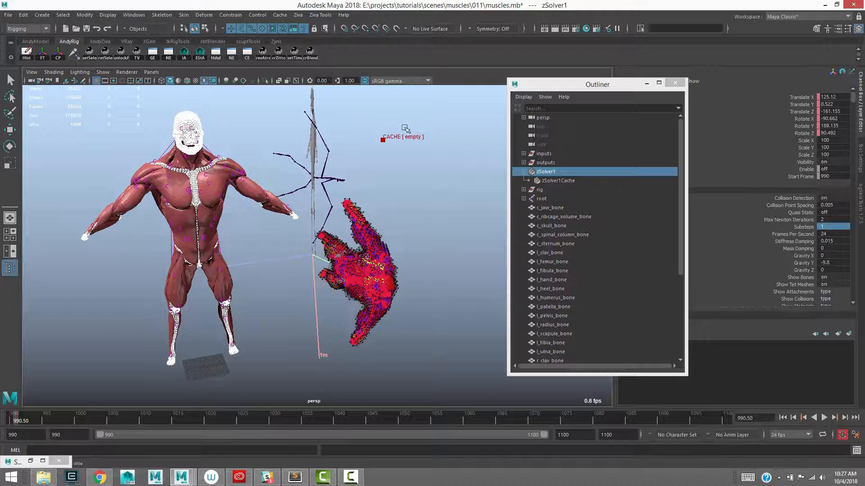
Go to frame 991 and key zSolver1's Substeps there at 1
left_click(803, 227)
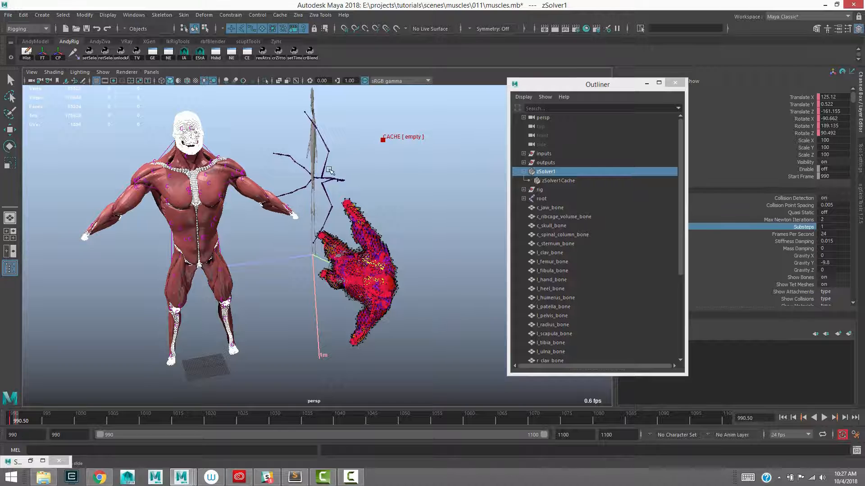
left_click(783, 417)
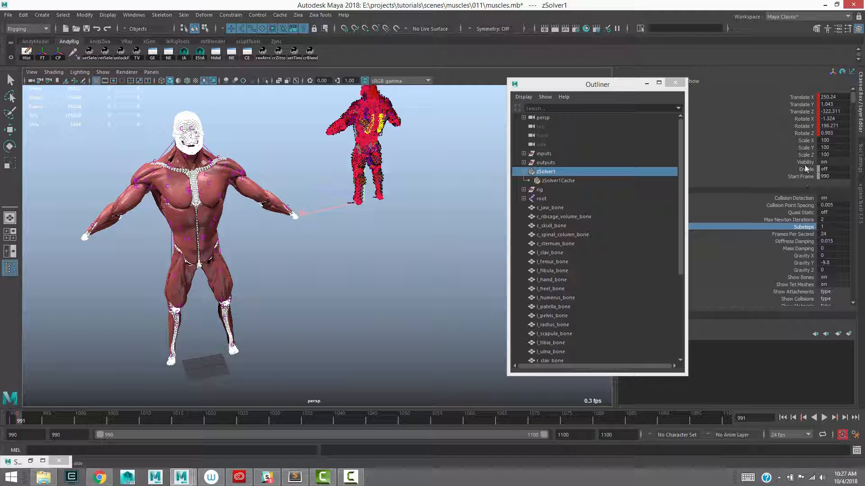
right_click(803, 230)
left_click(792, 21)
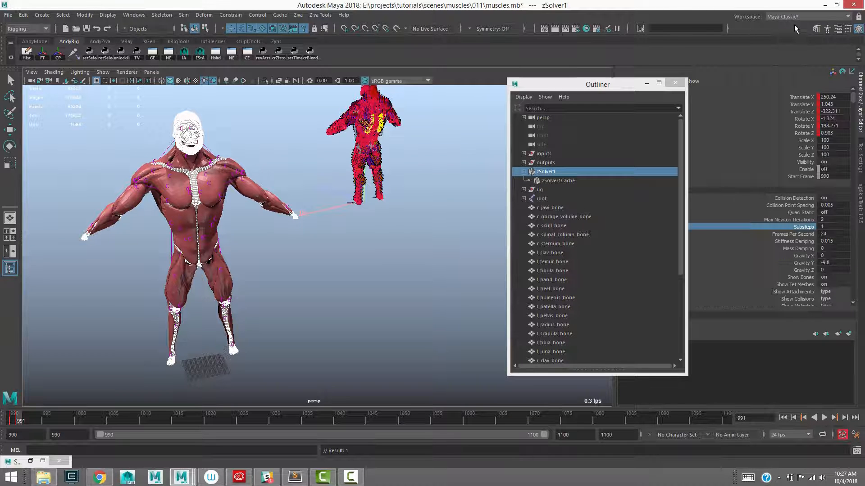
Key Substeps at 4 on frame 992 and return to frame 990
left_click(26, 421)
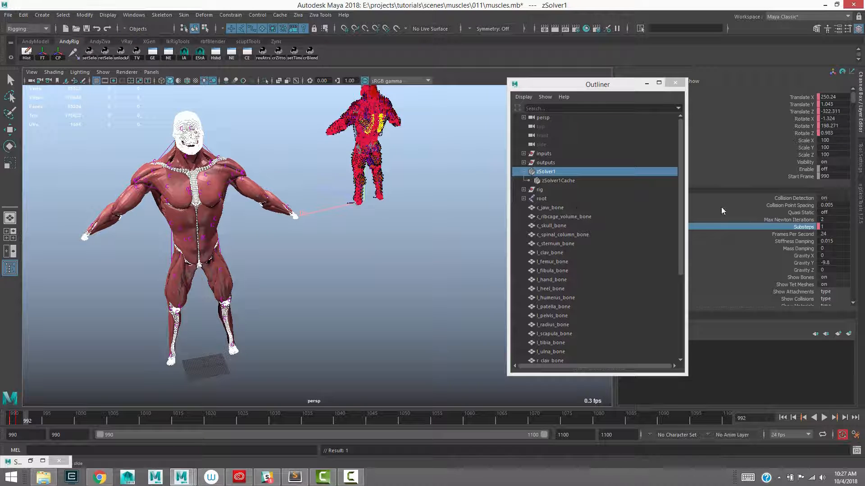
left_click(832, 226)
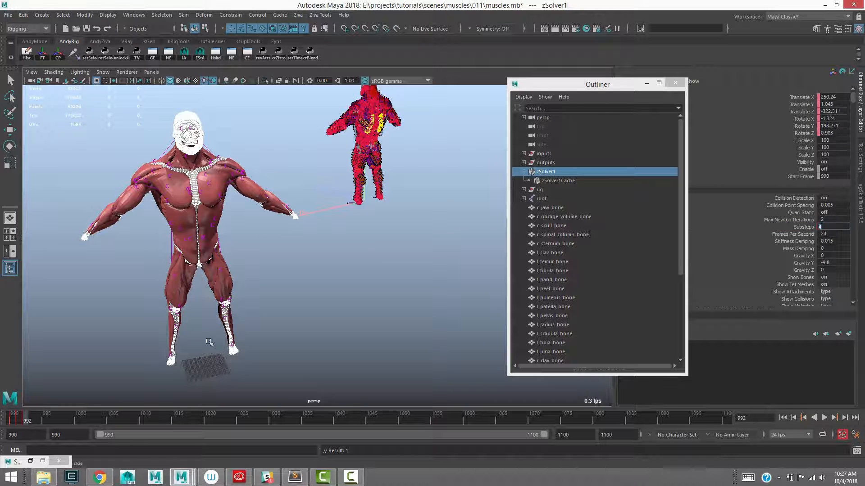
left_click(9, 423)
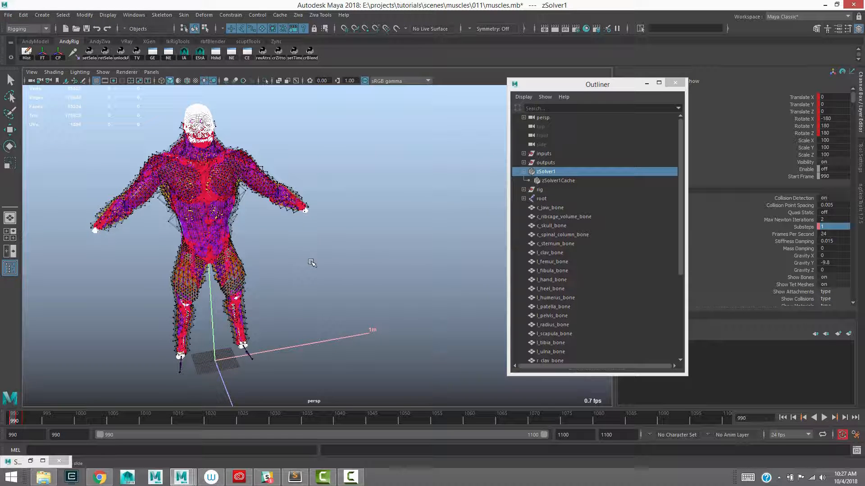
middle_click_drag(309, 265, 317, 264, "alt")
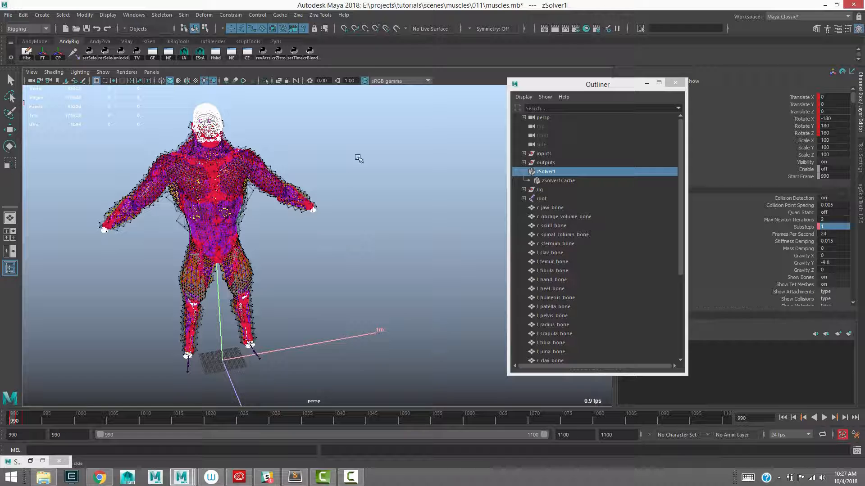
Select all the loose bone meshes from c_jaw_bone through r_ulna_bone
left_click(586, 208)
key("w")
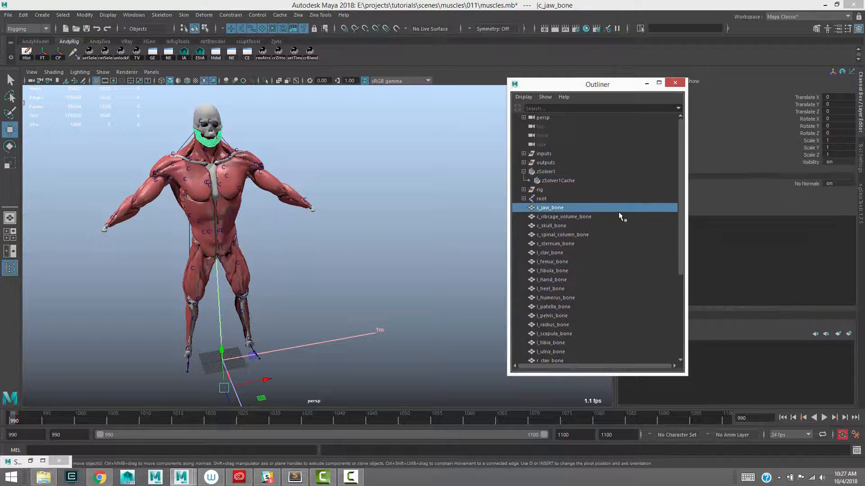
left_click_drag(680, 215, 665, 356)
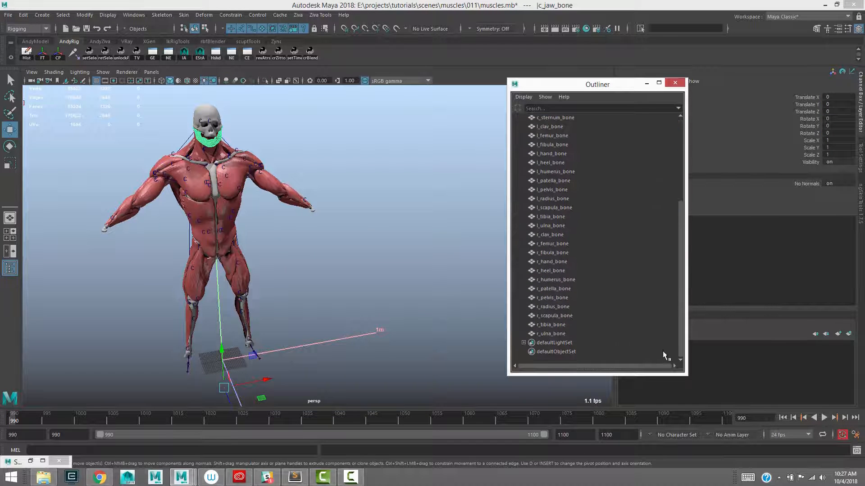
left_click(552, 334, "shift")
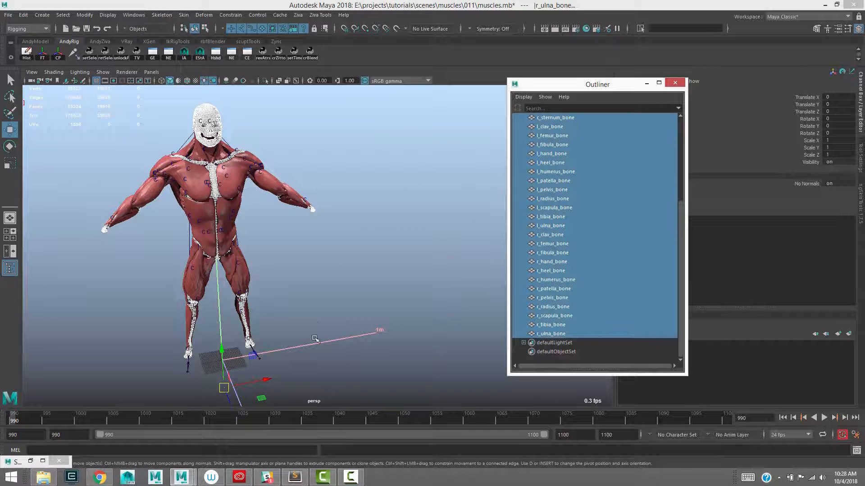
Run the cometRename command to open the renaming tool and place its window clear of the bone list
key("alt+space")
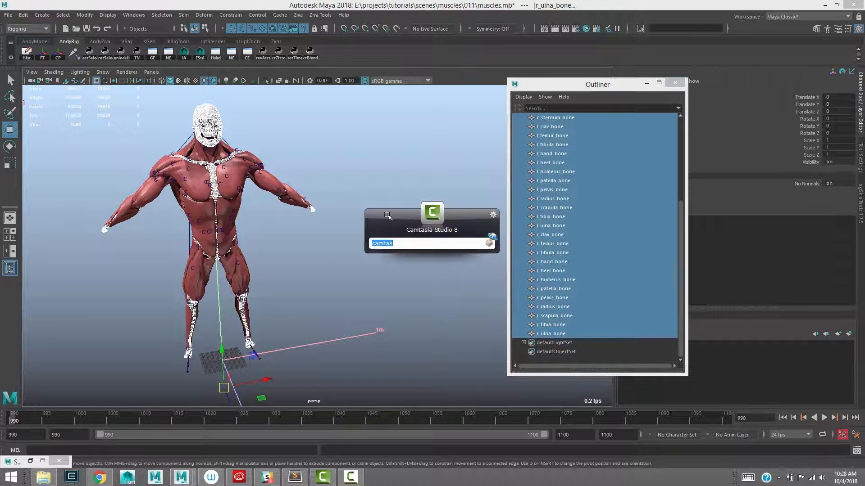
key("Escape")
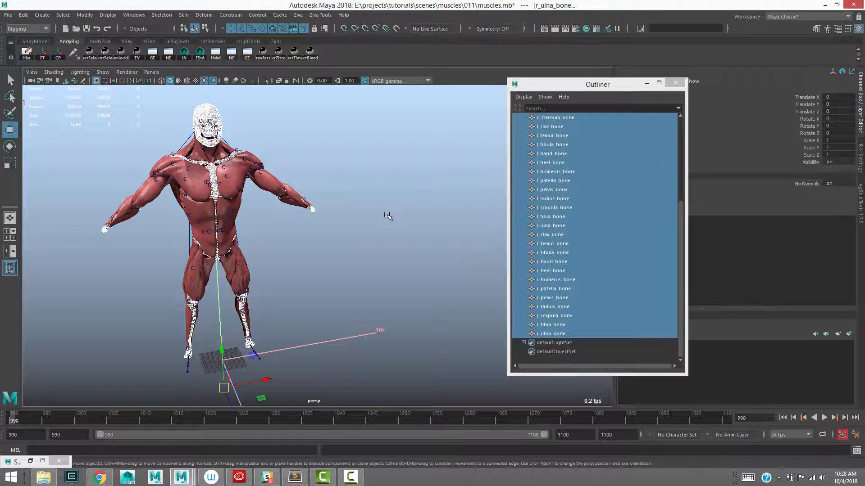
left_click(142, 451)
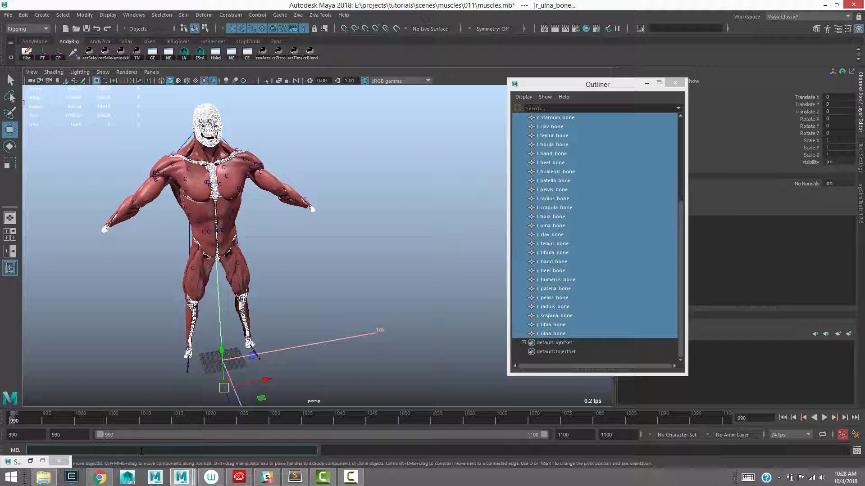
type("cometRename")
key("Return")
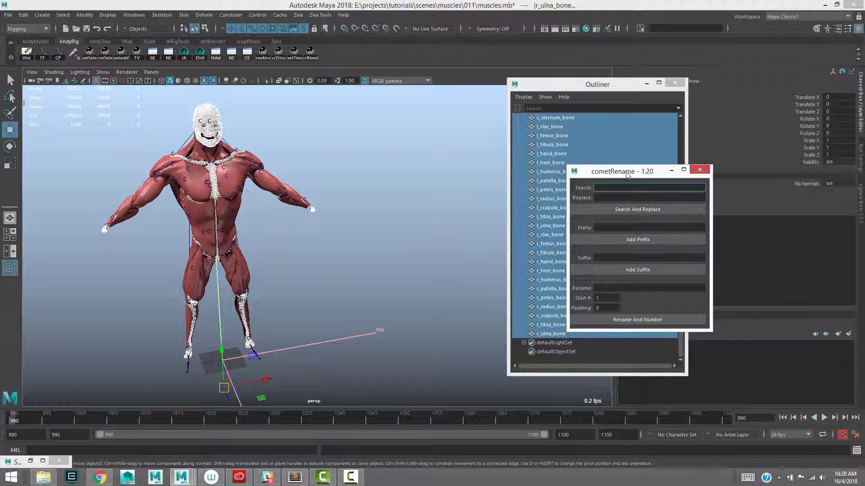
left_click_drag(627, 175, 694, 178)
Try to add _driver as a prefix to the selected bone names, and undo the rename
left_click(706, 229)
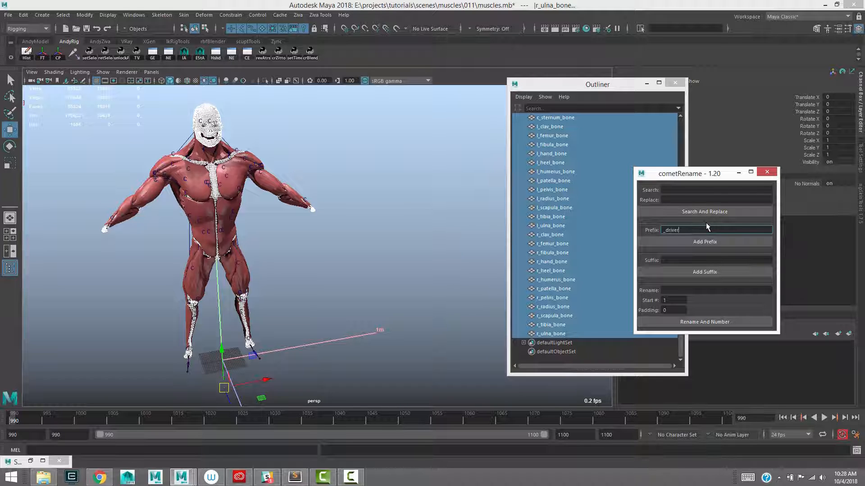
left_click(695, 244)
left_click(436, 216)
key("ctrl+z")
key("ctrl+z")
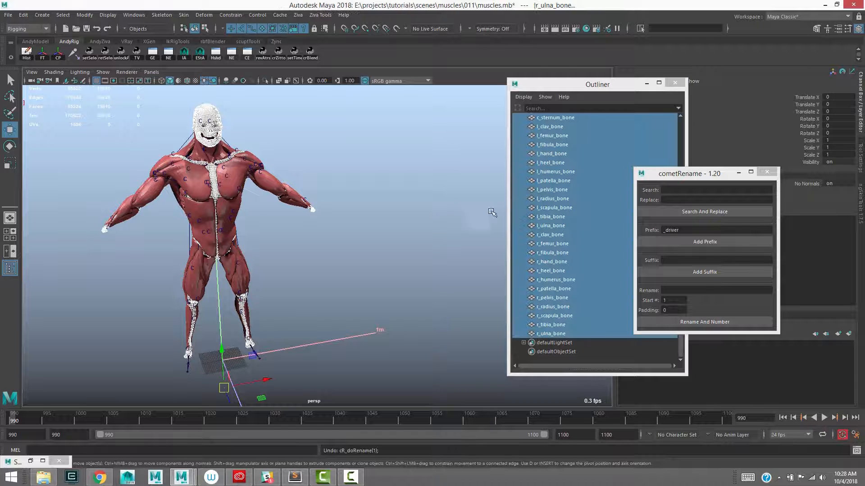
Add the suffix _driver to the names of all selected bone meshes and close the renaming tool
double_click(677, 231)
key("ctrl+x")
left_click(677, 260)
key("ctrl+v")
left_click(687, 274)
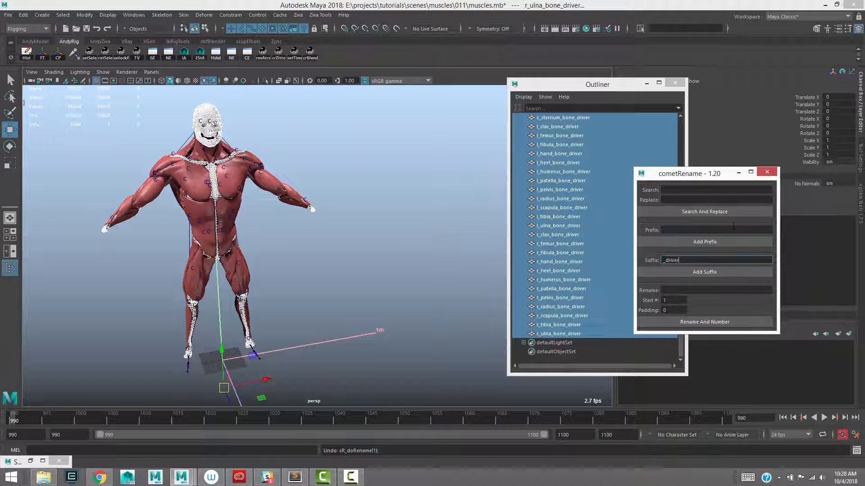
left_click(768, 173)
Open the Script Editor and examine the arguments of the drive_bones_with_blendshapes Python function and its call
left_click(856, 450)
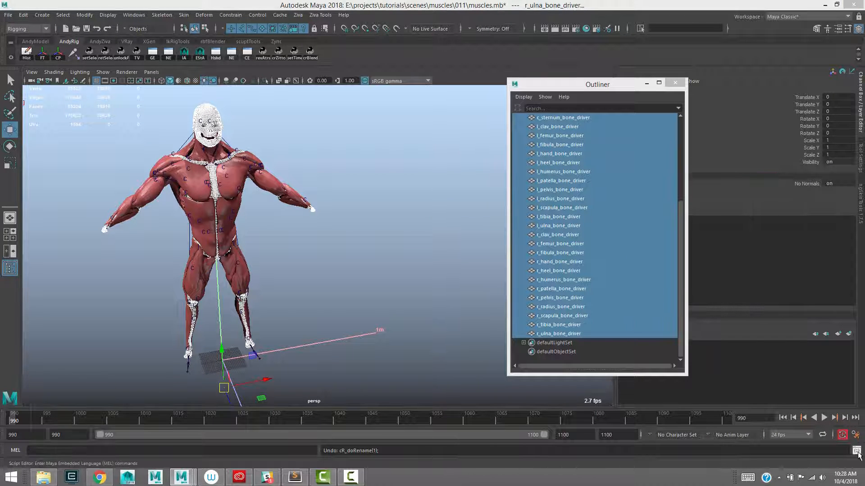
left_click_drag(315, 74, 544, 41)
left_click(386, 310)
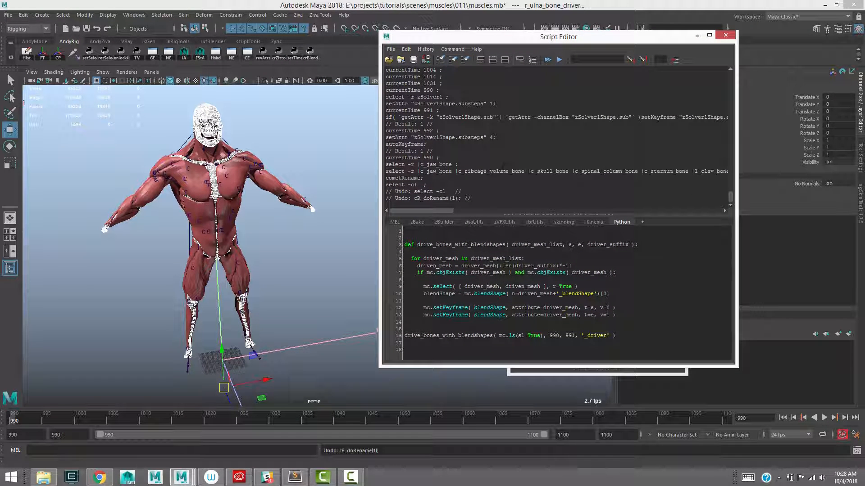
double_click(570, 244)
double_click(603, 246)
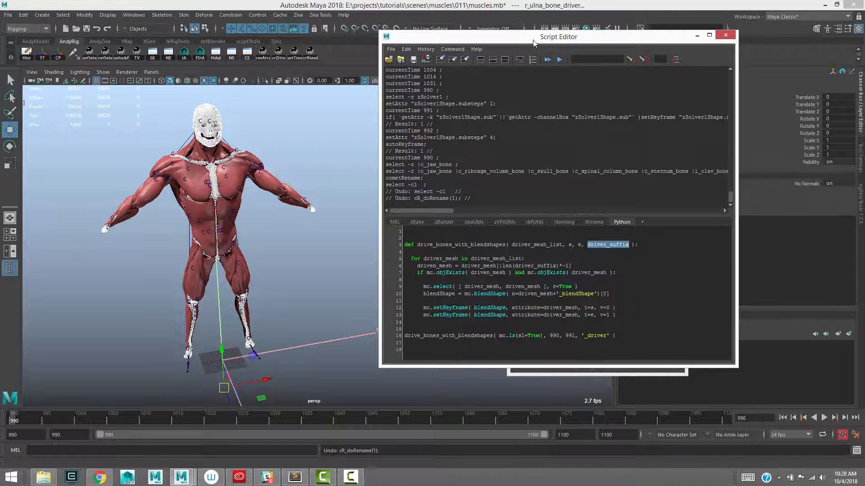
left_click_drag(533, 43, 244, 56)
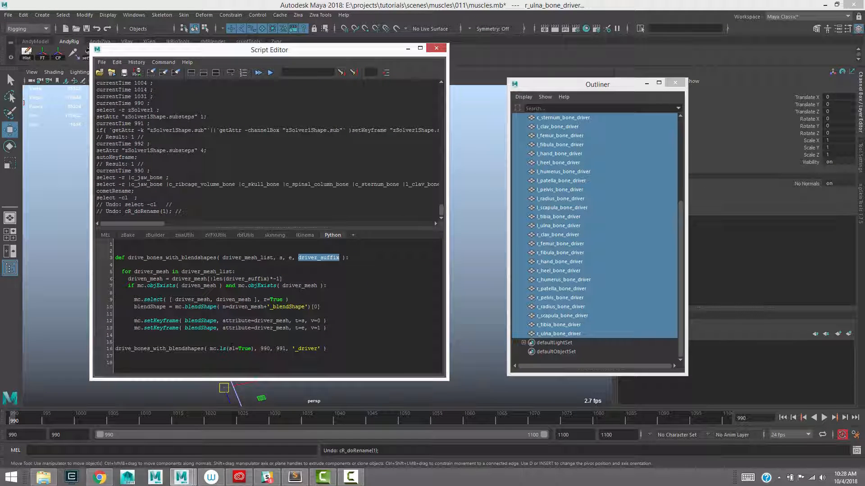
double_click(264, 349)
double_click(281, 348)
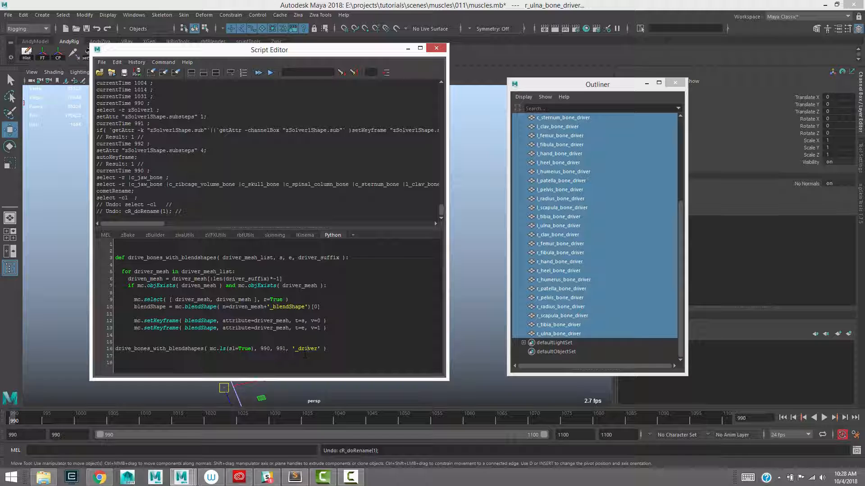
Run the drive_bones_with_blendshapes script on the selected driver bones with frames 990 and 991 and suffix _driver, then minimize the Script Editor
left_click_drag(327, 349, 115, 243)
left_click_drag(272, 52, 386, 41)
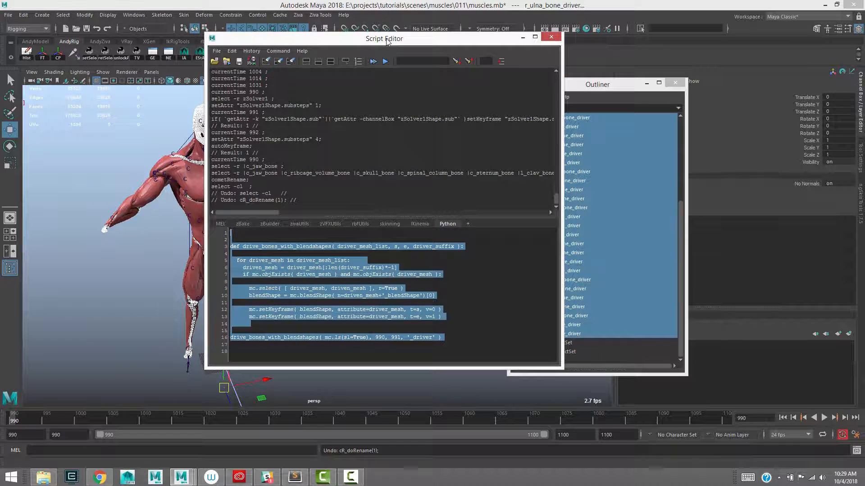
key("ctrl+Return")
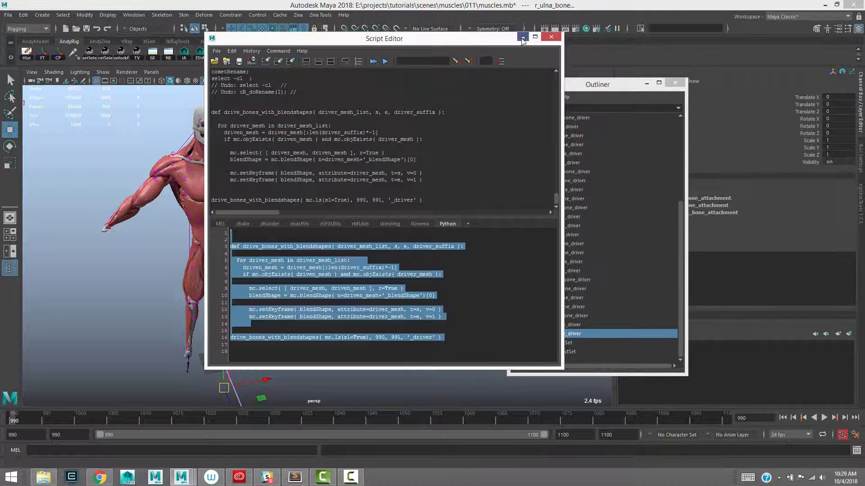
left_click(522, 40)
Step to frame 991 and check how the simulation bones follow the driver skeleton
left_click_drag(243, 258, 256, 221, "alt")
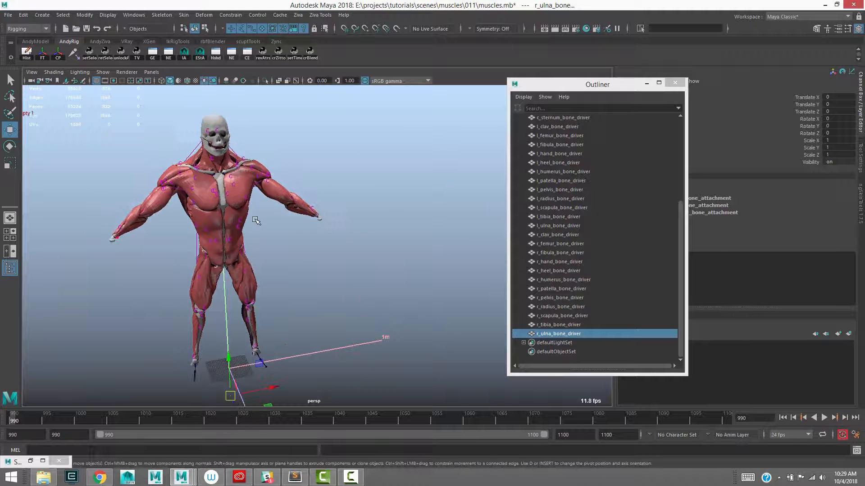
key("alt+period")
middle_click_drag(378, 189, 371, 239, "alt")
middle_click_drag(380, 154, 396, 125, "alt")
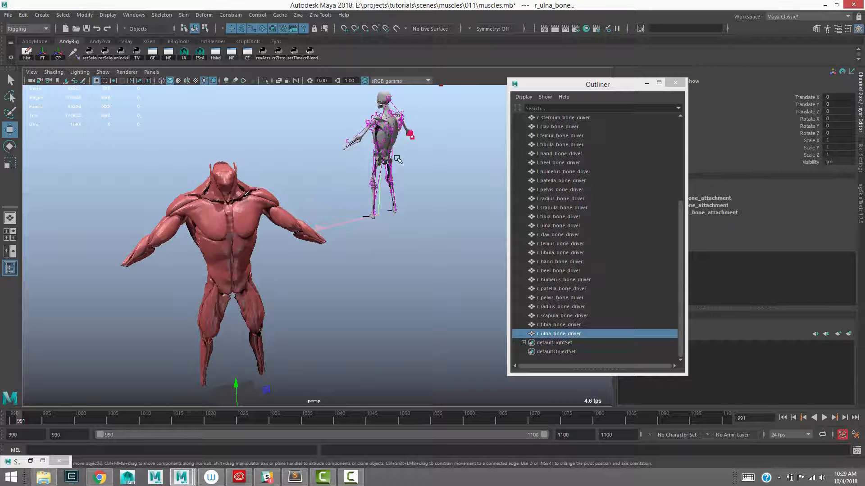
Return to frame 990, select the Ziva solver, turn its Enable attribute on and minimize the Outliner
left_click(14, 423)
middle_click_drag(253, 301, 328, 260, "alt")
right_click_drag(328, 261, 321, 229, "alt")
left_click(419, 324)
middle_click_drag(422, 270, 411, 255, "alt")
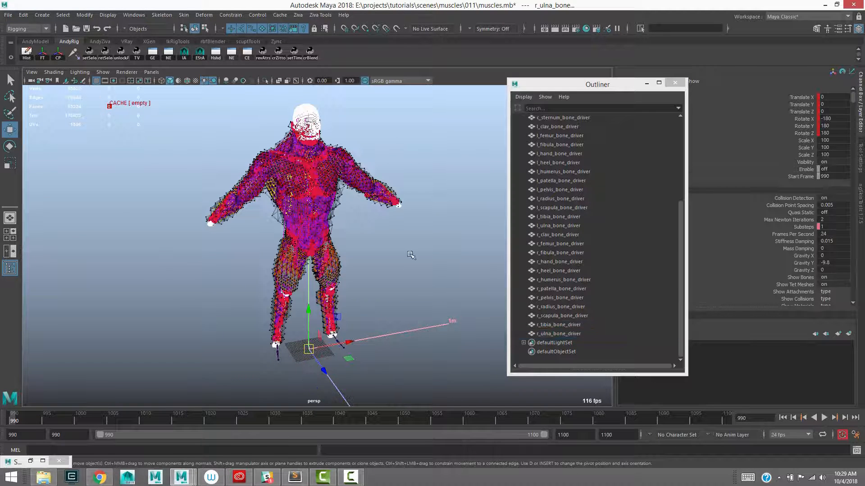
left_click(832, 169)
key("BackSpace")
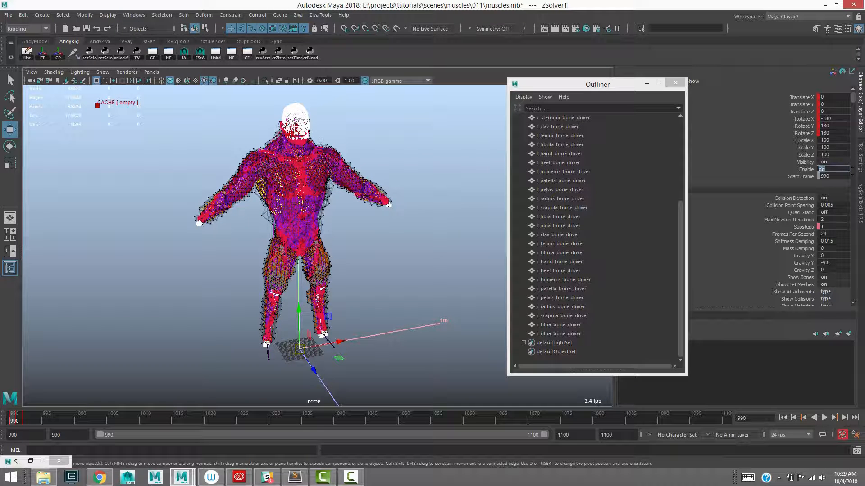
left_click(647, 84)
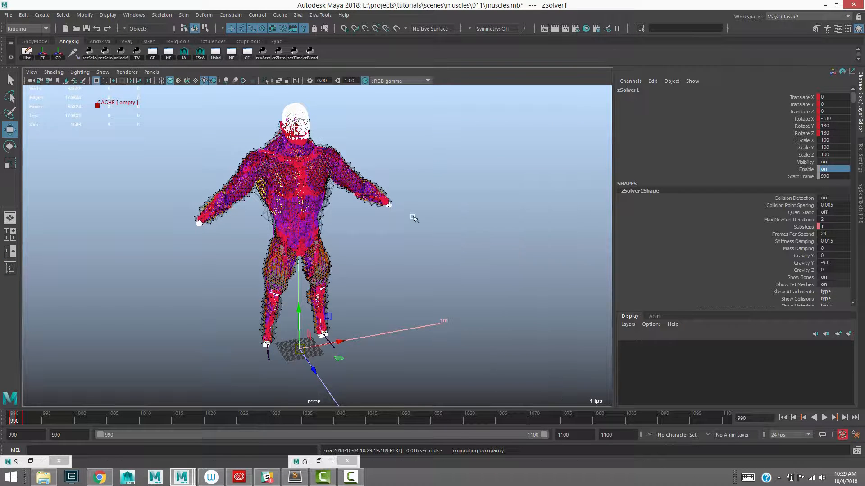
Advance the enabled simulation to frame 991, frame the character and inspect the simulated muscles from the front
middle_click_drag(406, 214, 410, 228, "alt")
key("alt+period")
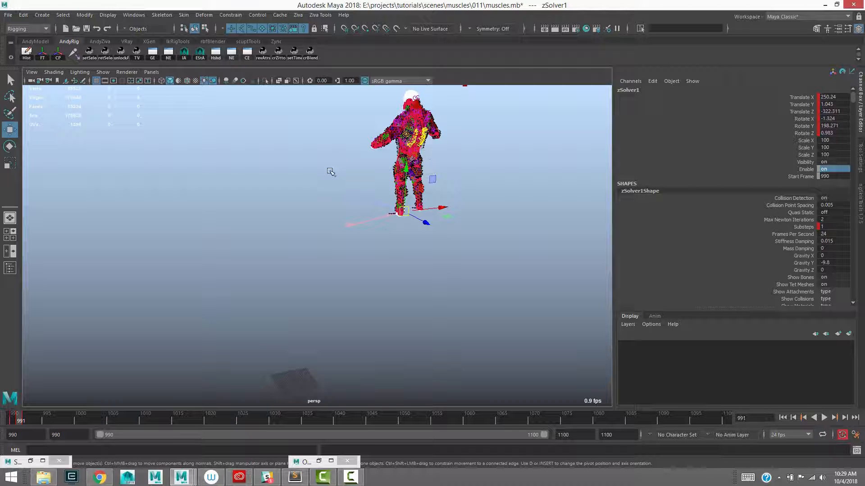
left_click(302, 180)
left_click_drag(303, 180, 354, 173, "alt")
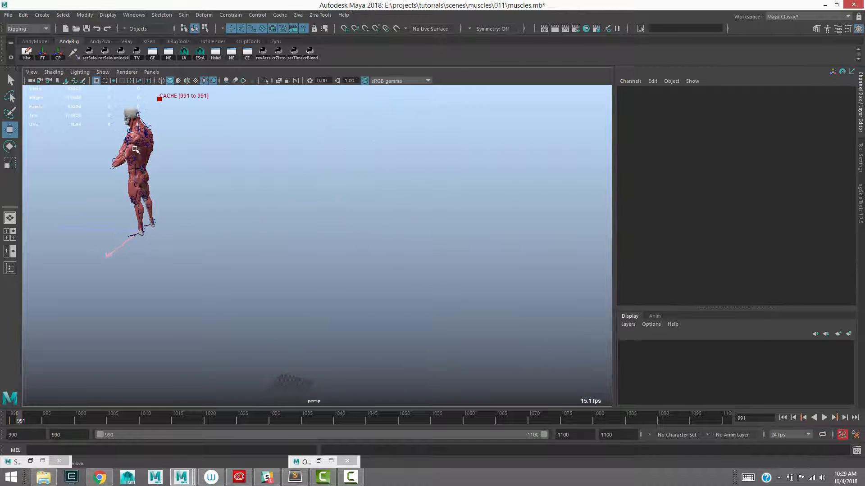
left_click(134, 149)
key("f")
left_click_drag(363, 252, 396, 247, "alt")
right_click_drag(396, 246, 245, 242, "alt")
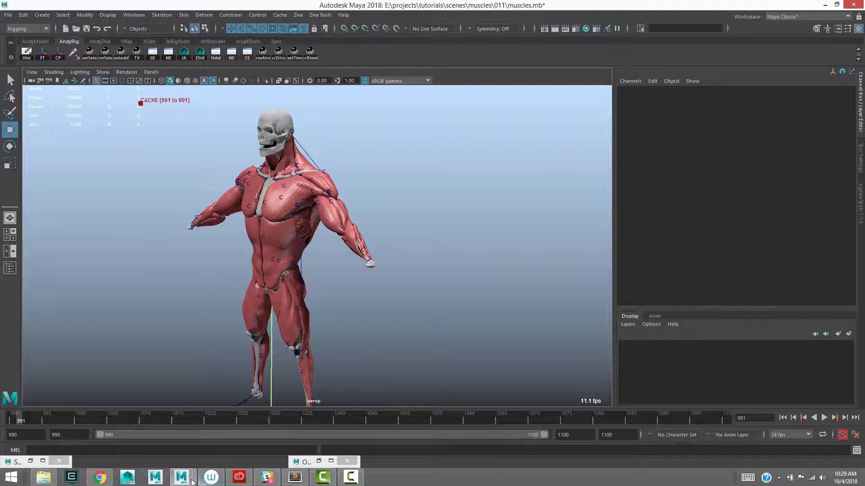
Switch to the Maya session with the muscles_runup.mb scene and minimize its Script Editor
left_click(191, 481)
left_click(546, 432)
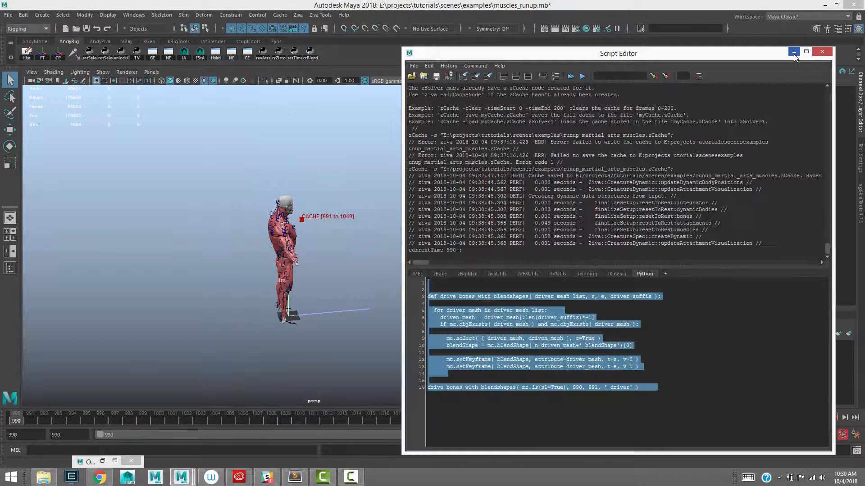
left_click(794, 53)
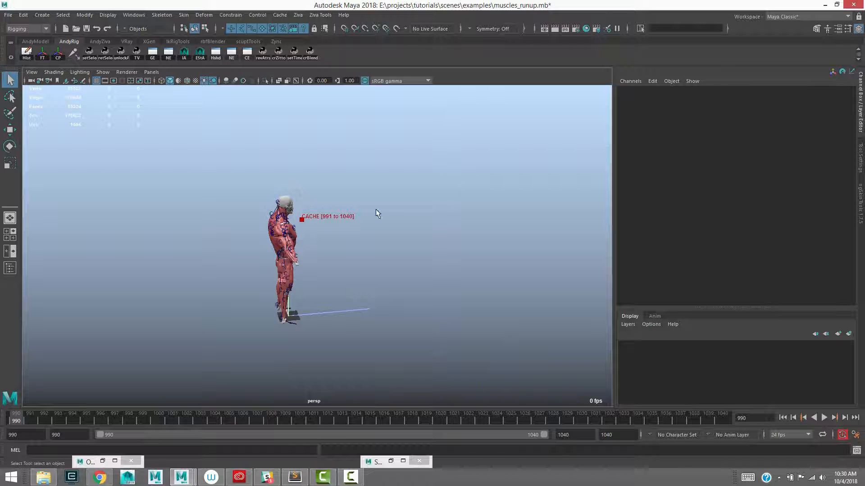
Scrub through the first frames of the cached run-up and examine the muscles from several angles
left_click_drag(30, 418, 129, 415)
middle_click_drag(191, 297, 426, 283, "alt")
left_click_drag(275, 279, 307, 291, "alt")
middle_click_drag(232, 291, 266, 299, "alt")
middle_click_drag(269, 268, 392, 302, "alt")
right_click_drag(271, 269, 459, 334, "alt")
middle_click_drag(232, 403, 211, 352, "alt")
Rewind to the start of the run-up, play the cached muscle simulation and stop at frame 1032
left_click_drag(109, 417, 18, 421)
left_click_drag(31, 418, 170, 426)
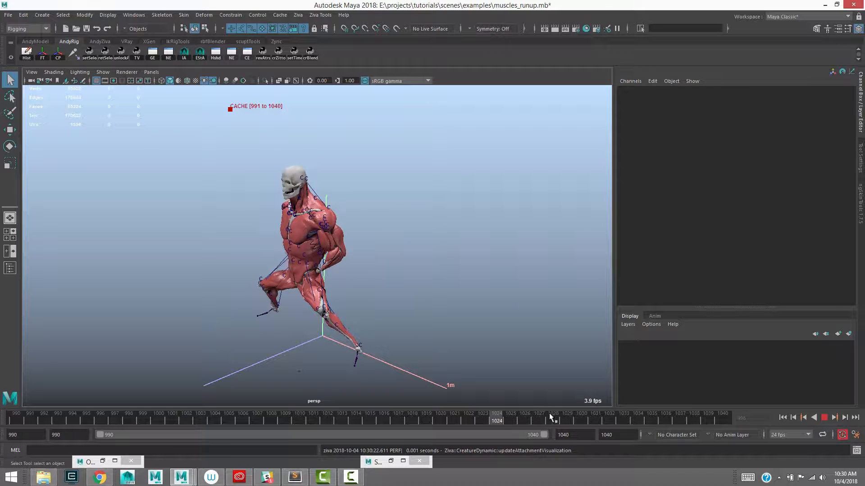
key("Escape")
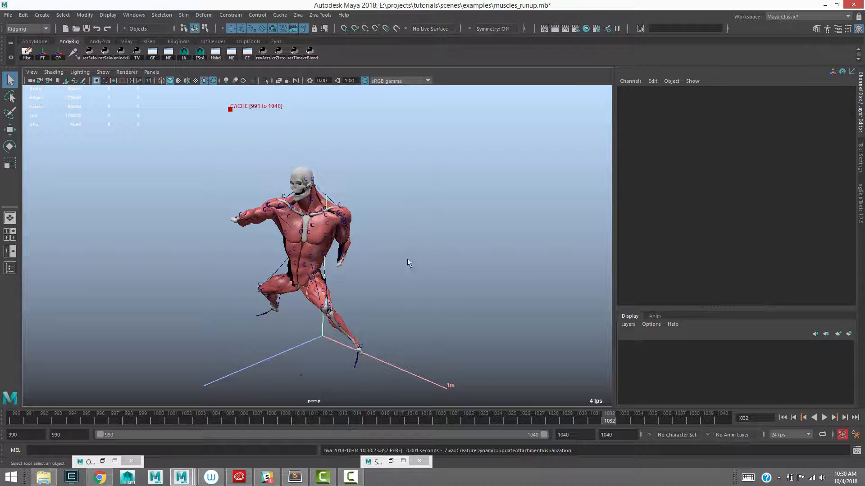
Inspect the cached pose at frame 1032 and scrub back to frame 1016 to review the muscle motion
middle_click_drag(407, 259, 390, 233, "alt")
right_click_drag(390, 233, 369, 267, "alt")
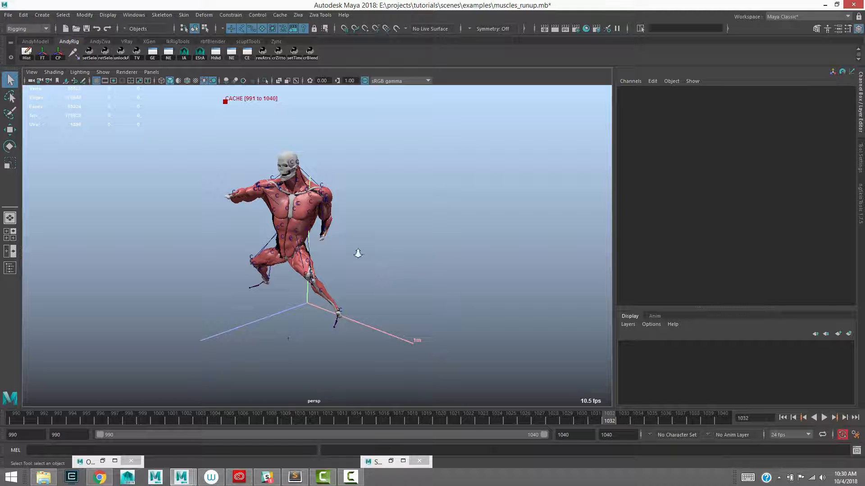
left_click_drag(358, 253, 364, 253, "alt")
left_click_drag(601, 420, 388, 407)
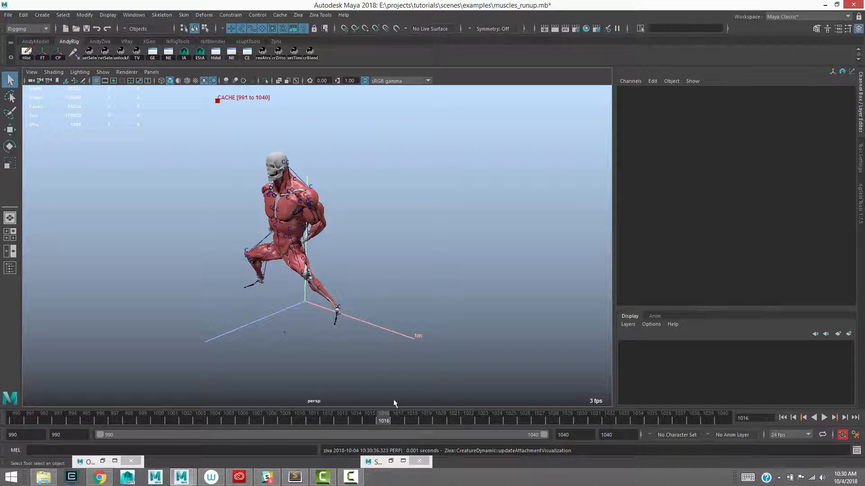